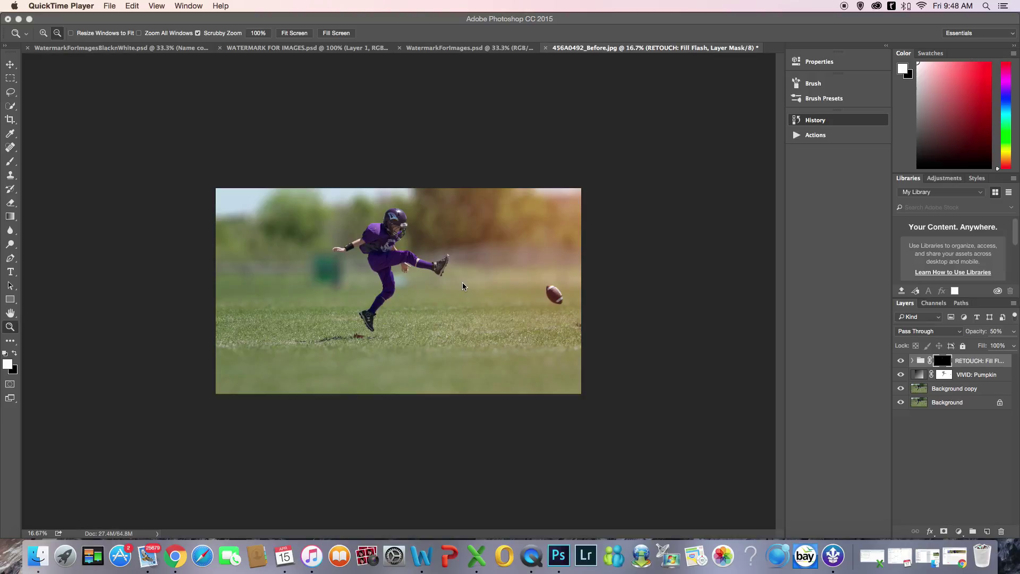
Compare the Original and Final Image history snapshots of the football photo
{"action": "left_click", "coordinate": [519, 151]}
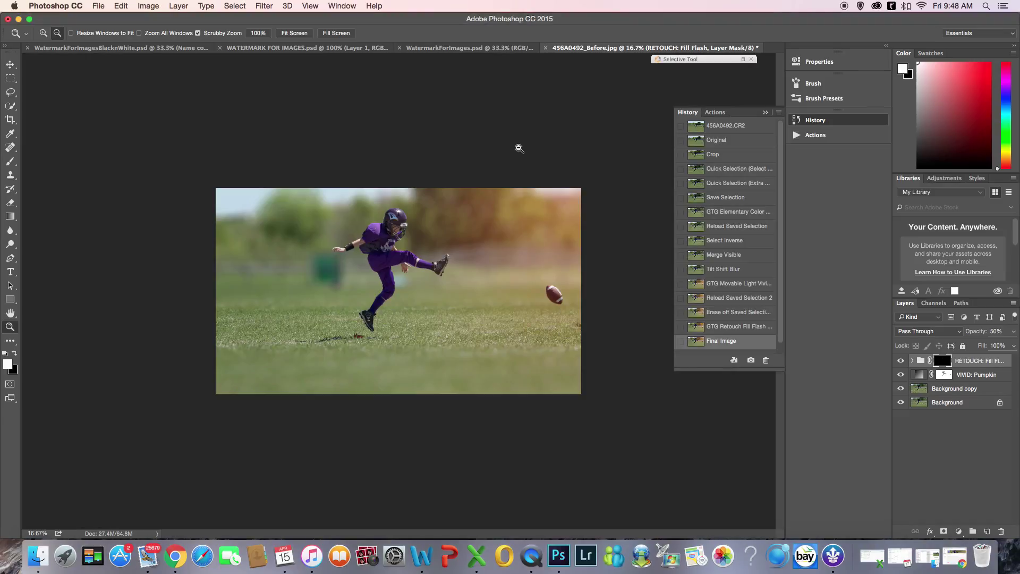
{"action": "left_click", "coordinate": [745, 141]}
{"action": "left_click", "coordinate": [745, 141]}
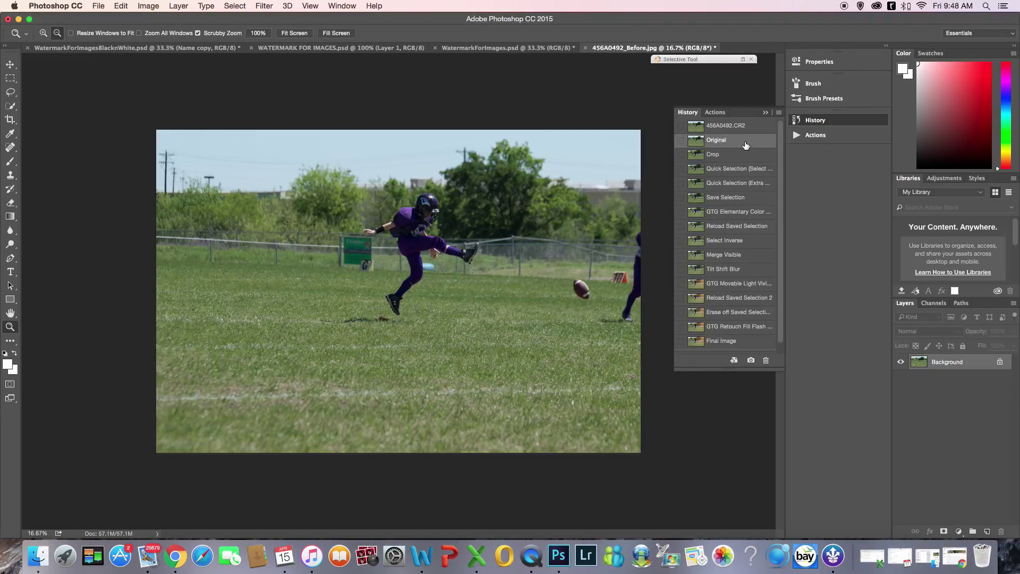
{"action": "left_click", "coordinate": [741, 342]}
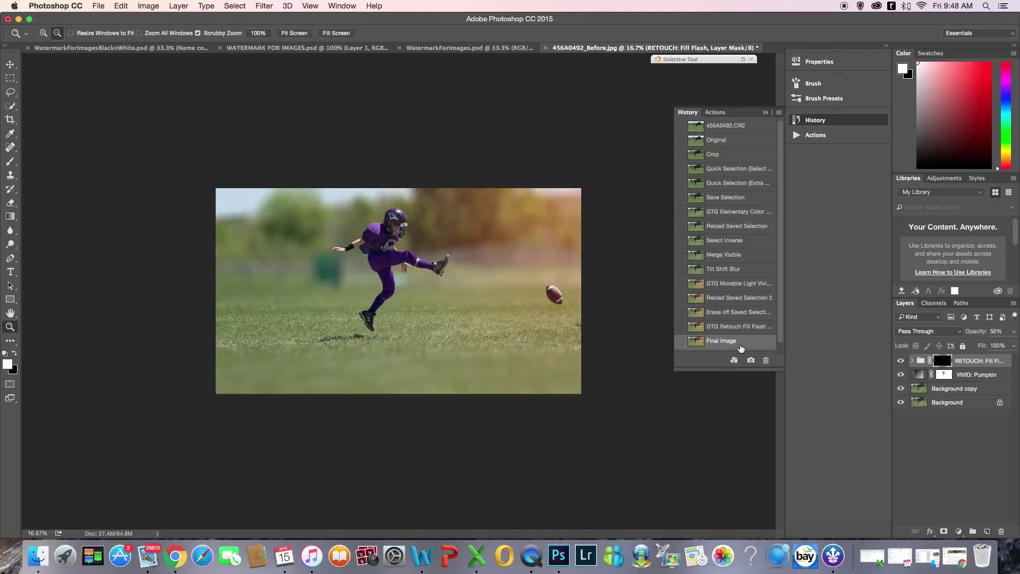
{"action": "left_click", "coordinate": [739, 142]}
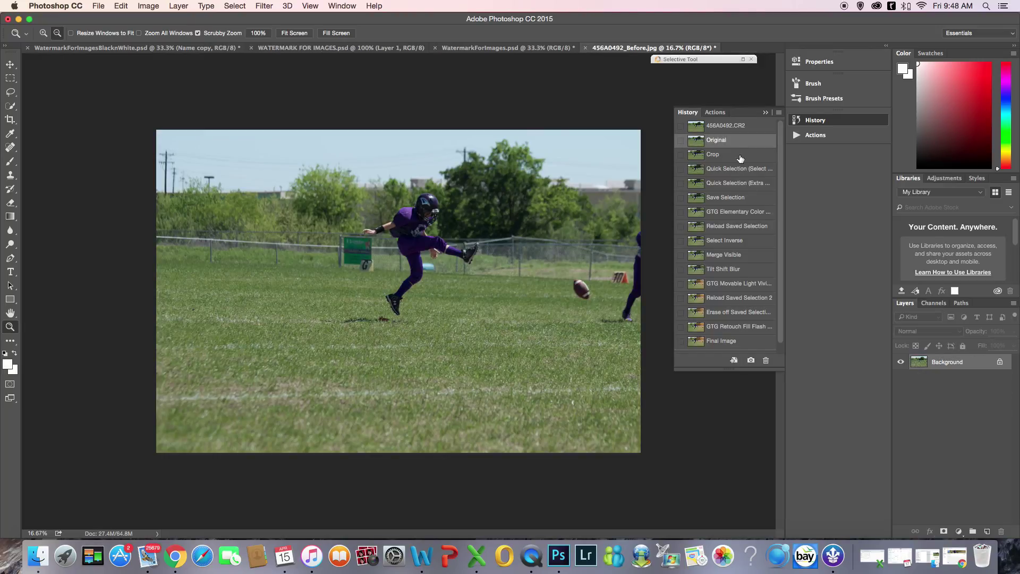
Review the Crop and first Quick Selection history snapshots, and return to the Crop snapshot
{"action": "left_click", "coordinate": [742, 160]}
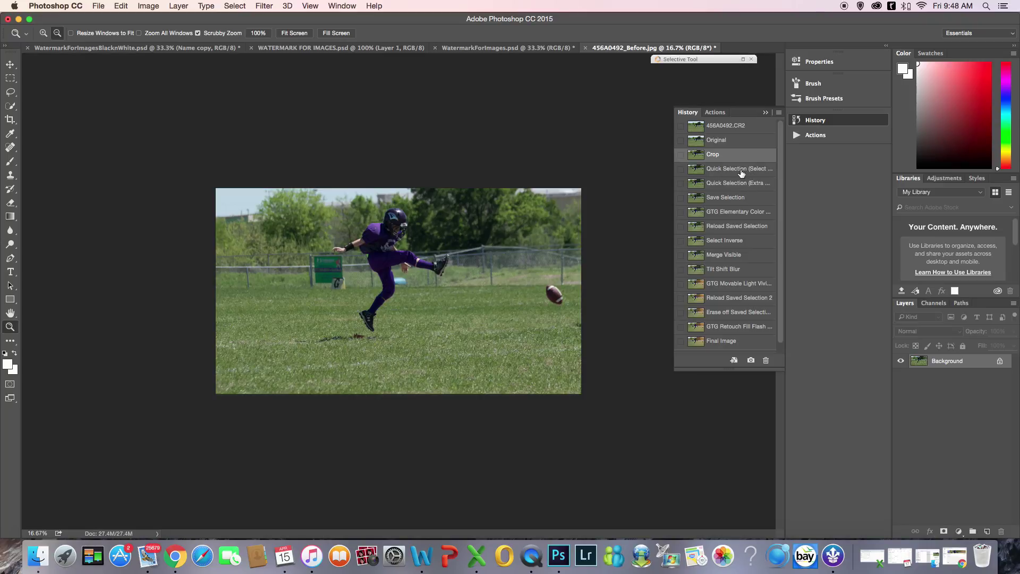
{"action": "left_click", "coordinate": [741, 169]}
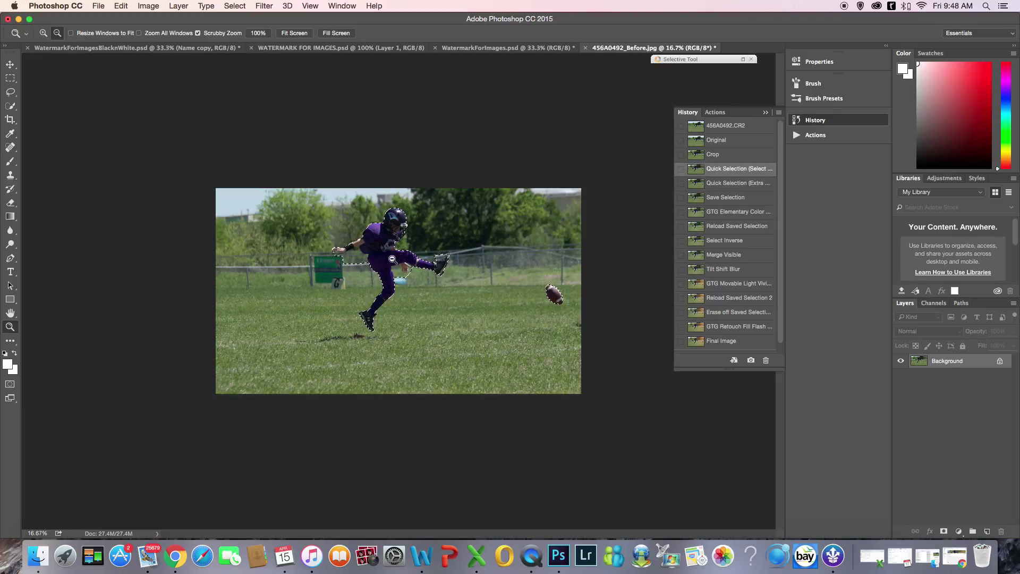
{"action": "left_click", "coordinate": [10, 64]}
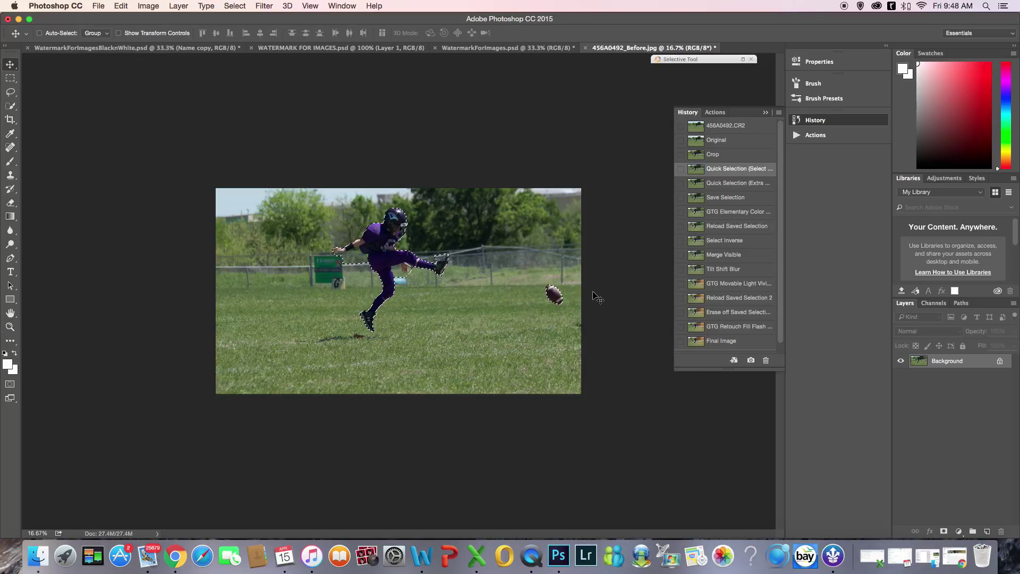
{"action": "left_click", "coordinate": [727, 156]}
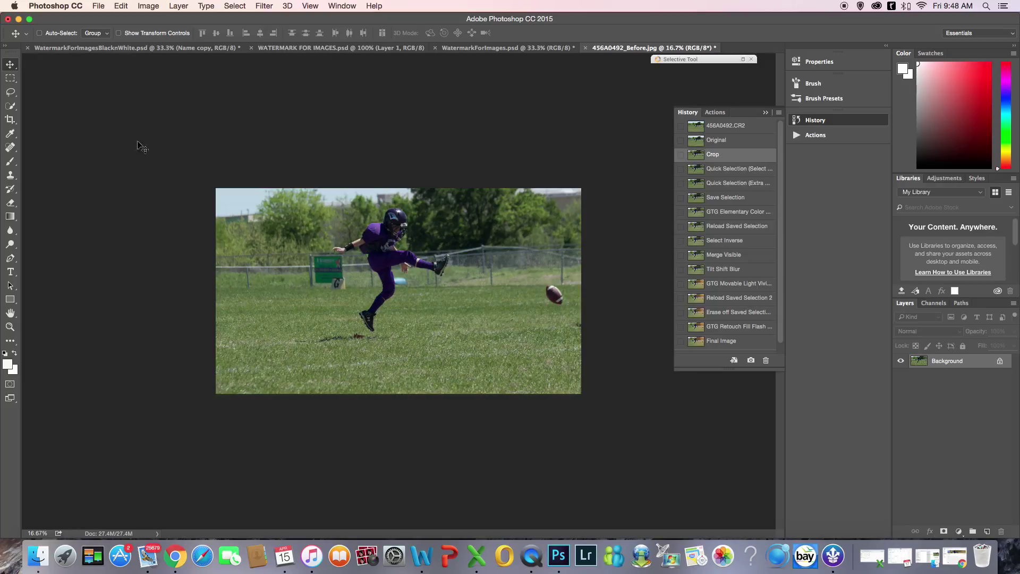
Select the kicking player from helmet to shoes, including the hand, using Quick Selection with a 79 px brush
{"action": "left_click", "coordinate": [10, 326]}
{"action": "left_click", "coordinate": [43, 33]}
{"action": "left_click", "coordinate": [396, 277]}
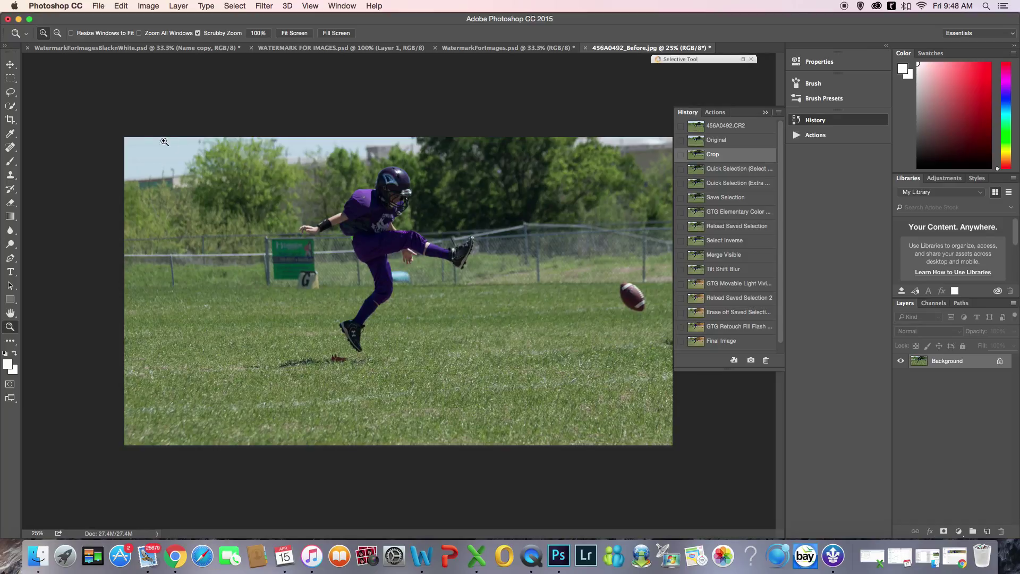
{"action": "left_click", "coordinate": [9, 109]}
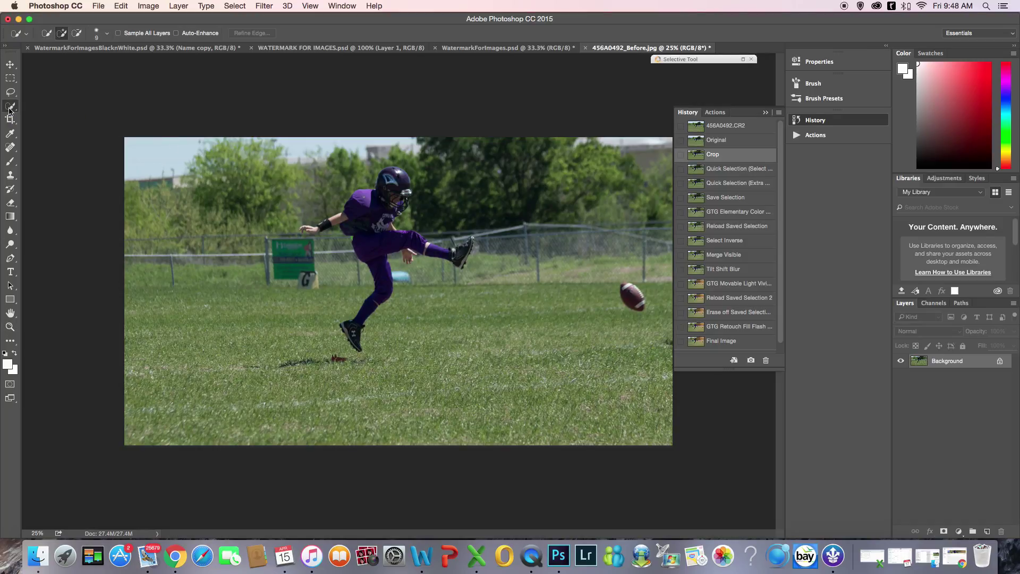
{"action": "left_click", "coordinate": [10, 327]}
{"action": "left_click", "coordinate": [404, 232]}
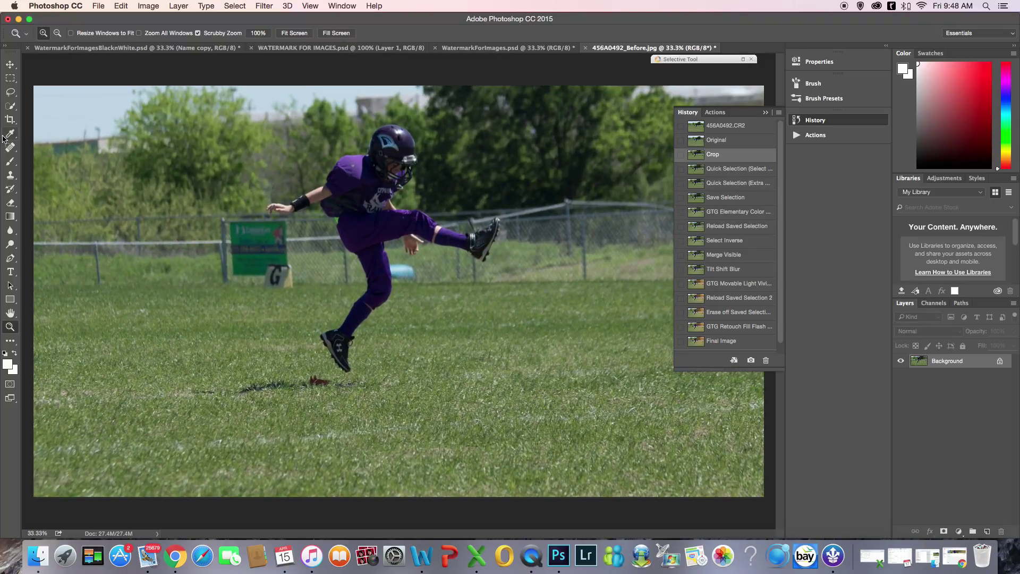
{"action": "left_click", "coordinate": [10, 106]}
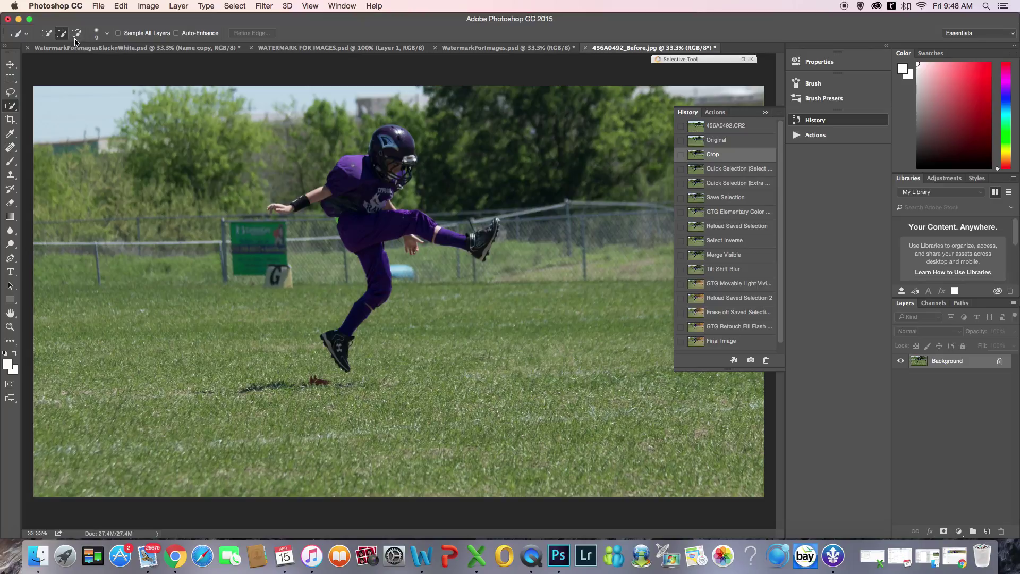
{"action": "left_click", "coordinate": [99, 34]}
{"action": "left_click", "coordinate": [67, 63]}
{"action": "left_click_drag", "start_coordinate": [68, 64], "coordinate": [88, 64]}
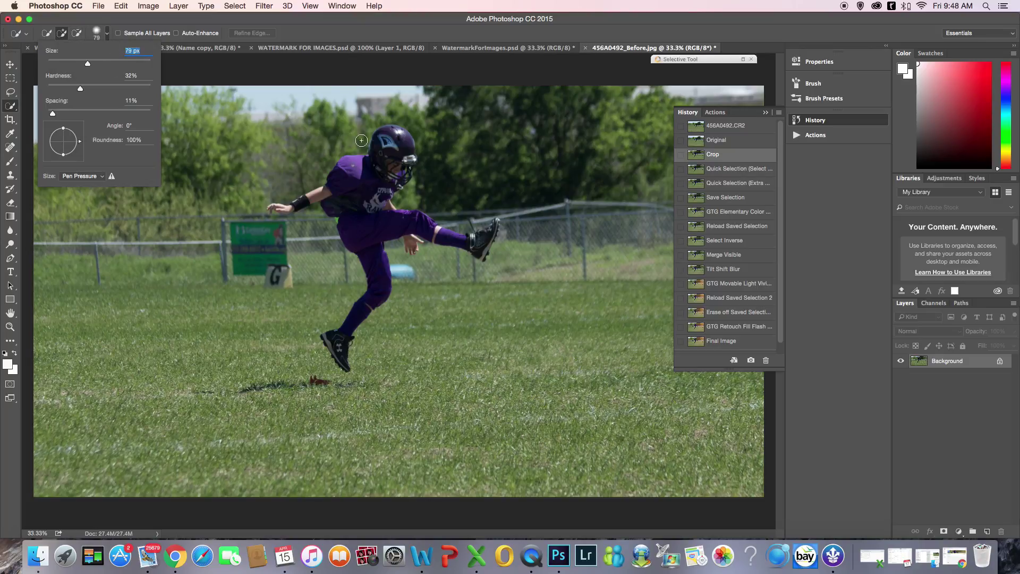
{"action": "mouse_move", "coordinate": [398, 132]}
{"action": "left_mouse_down"}
{"action": "mouse_move", "coordinate": [369, 192]}
{"action": "mouse_move", "coordinate": [345, 183]}
{"action": "mouse_move", "coordinate": [311, 204]}
{"action": "mouse_move", "coordinate": [276, 207]}
{"action": "mouse_move", "coordinate": [313, 234]}
{"action": "mouse_move", "coordinate": [366, 219]}
{"action": "mouse_move", "coordinate": [369, 269]}
{"action": "left_mouse_up"}
{"action": "left_click_drag", "start_coordinate": [348, 318], "coordinate": [393, 300]}
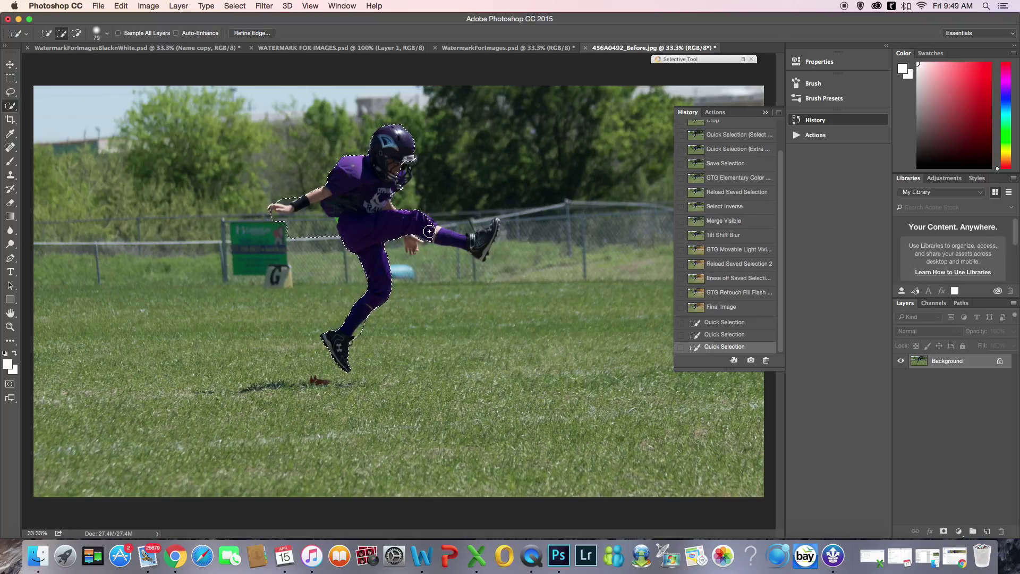
{"action": "left_click", "coordinate": [486, 255]}
{"action": "left_click", "coordinate": [413, 242]}
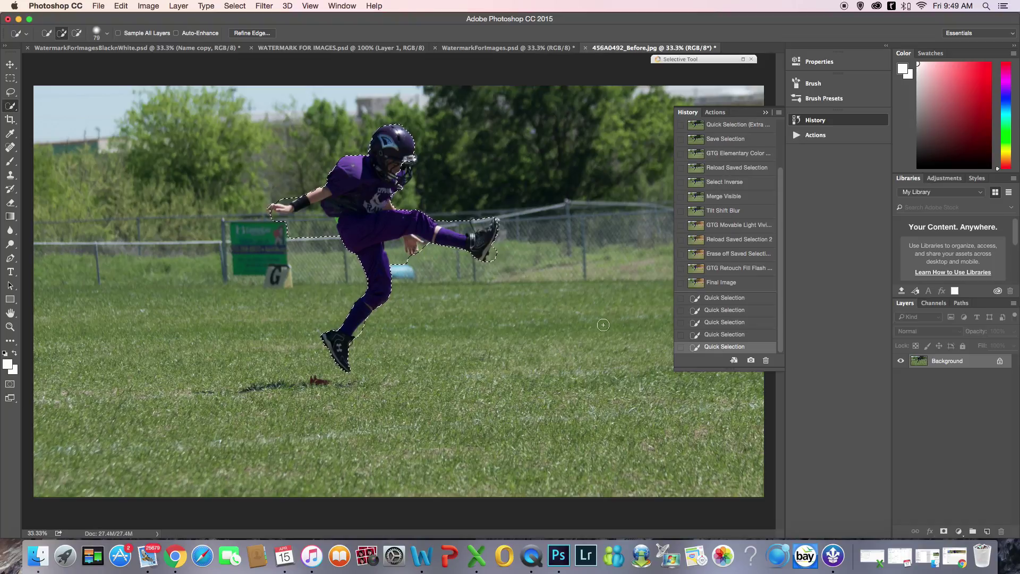
{"action": "left_click", "coordinate": [407, 174]}
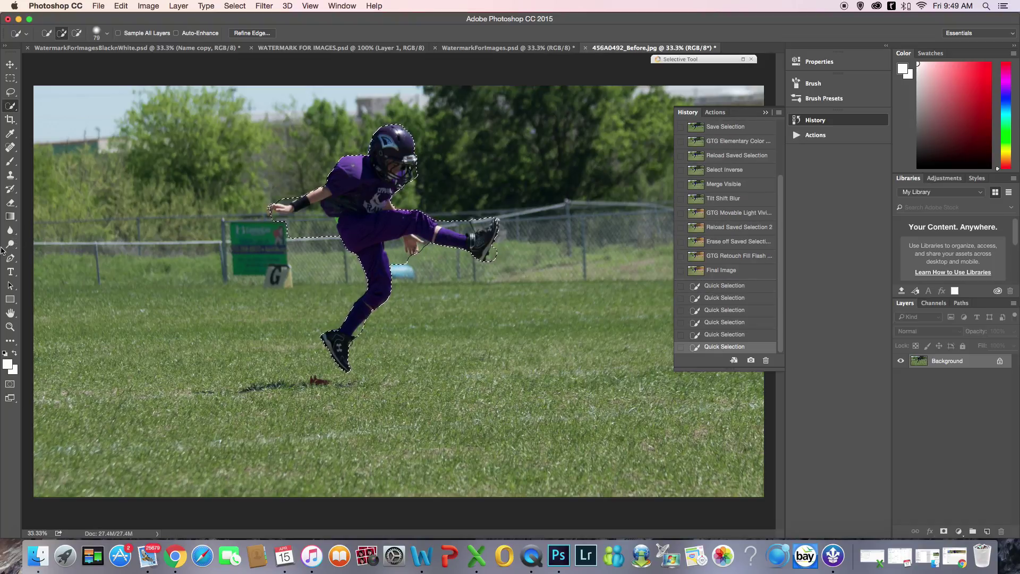
Add the football in the air to the player selection with Quick Selection
{"action": "left_click", "coordinate": [10, 326]}
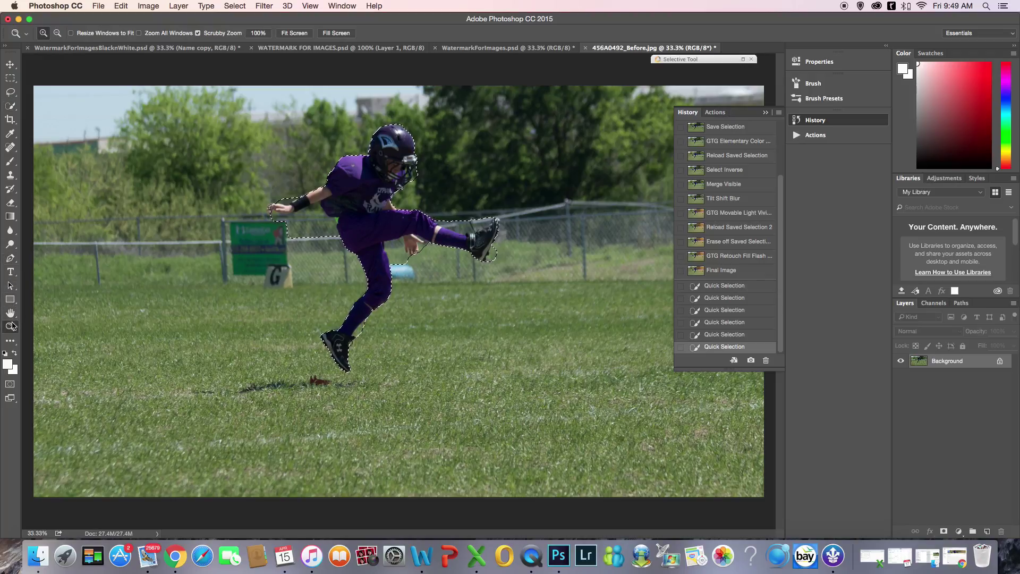
{"action": "left_click", "coordinate": [590, 322]}
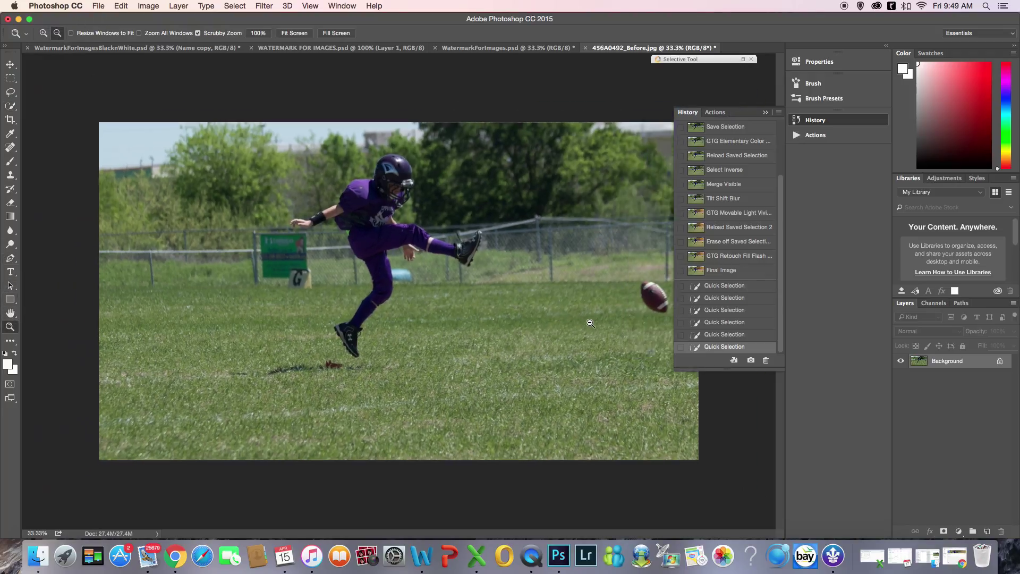
{"action": "left_click", "coordinate": [11, 106]}
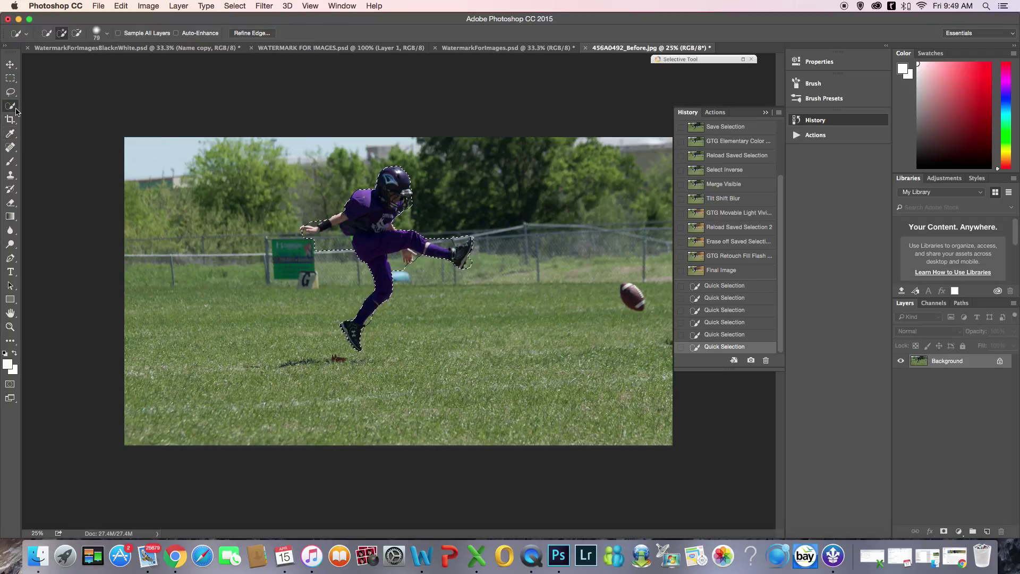
{"action": "mouse_move", "coordinate": [627, 288]}
{"action": "left_mouse_down"}
{"action": "mouse_move", "coordinate": [636, 306]}
{"action": "mouse_move", "coordinate": [630, 287]}
{"action": "left_mouse_up"}
{"action": "left_click", "coordinate": [625, 297]}
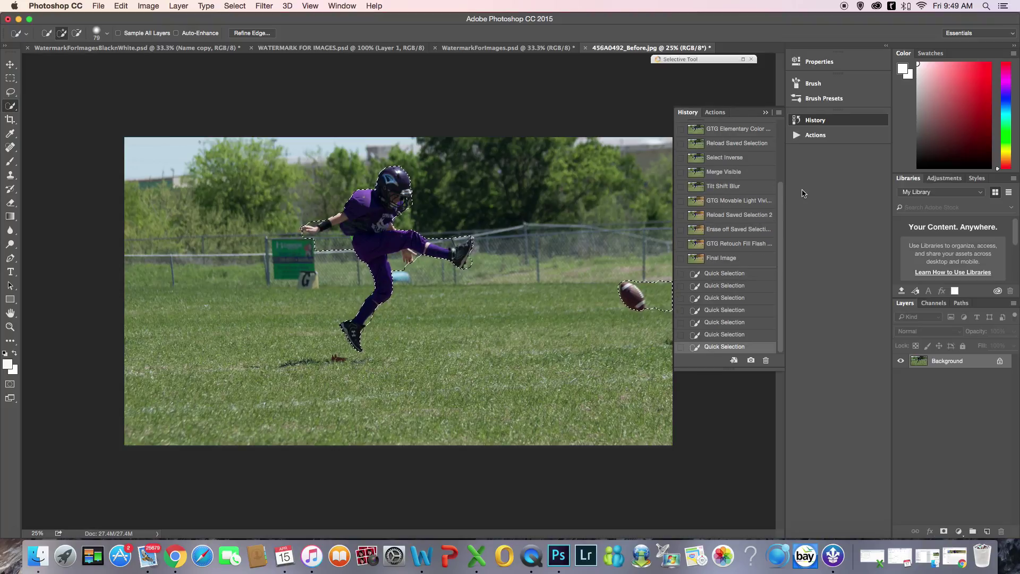
Restore the first Quick Selection history snapshot, which holds the rough selection of the player and football
{"action": "scroll", "coordinate": [755, 202], "scroll_direction": "up", "scroll_amount": 6}
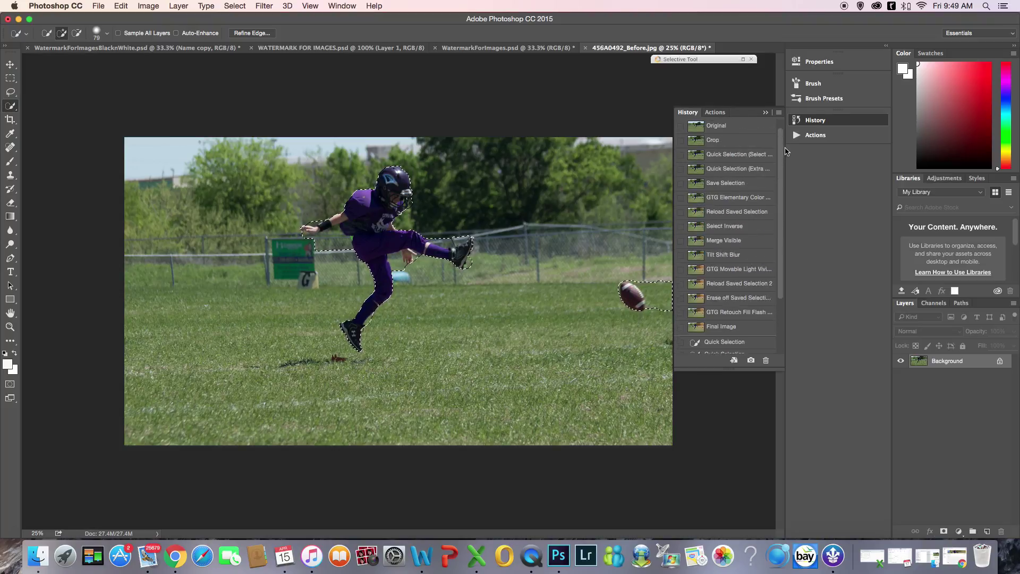
{"action": "left_click", "coordinate": [747, 170]}
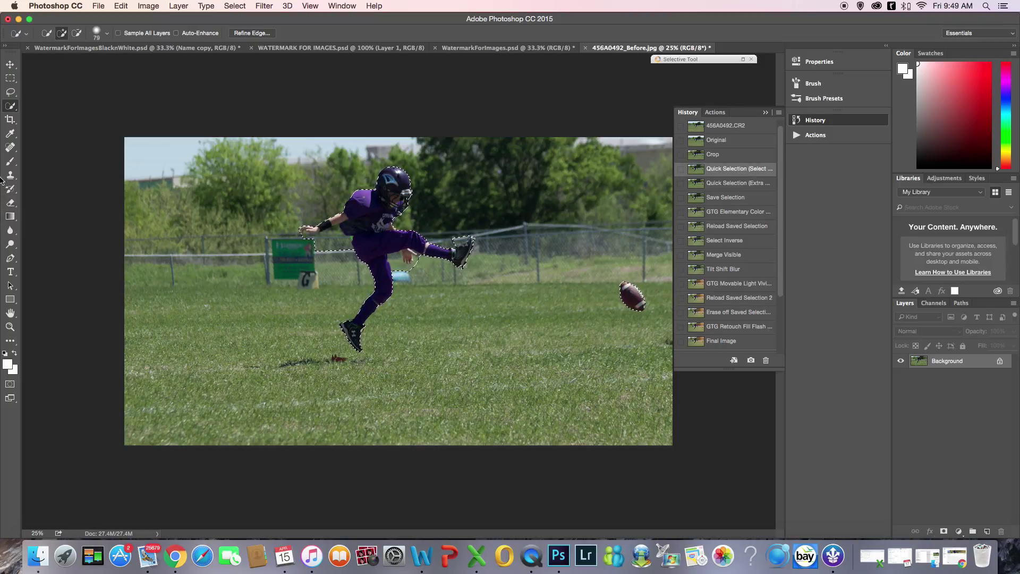
{"action": "left_click", "coordinate": [11, 67]}
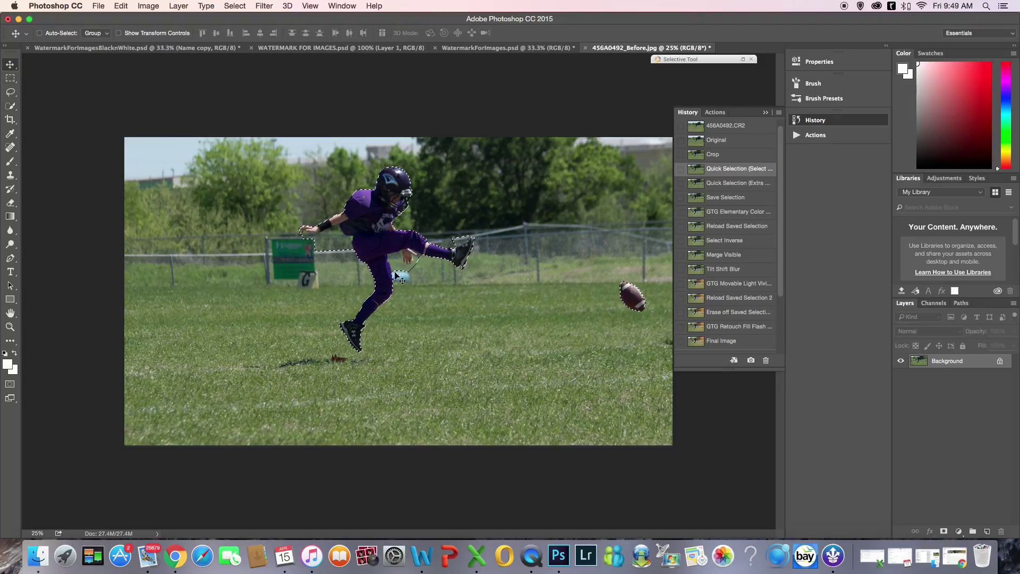
Invert the restored selection so the background is selected, working at 200% around the player's outstretched hand
{"action": "left_click", "coordinate": [10, 326]}
{"action": "left_click", "coordinate": [43, 33]}
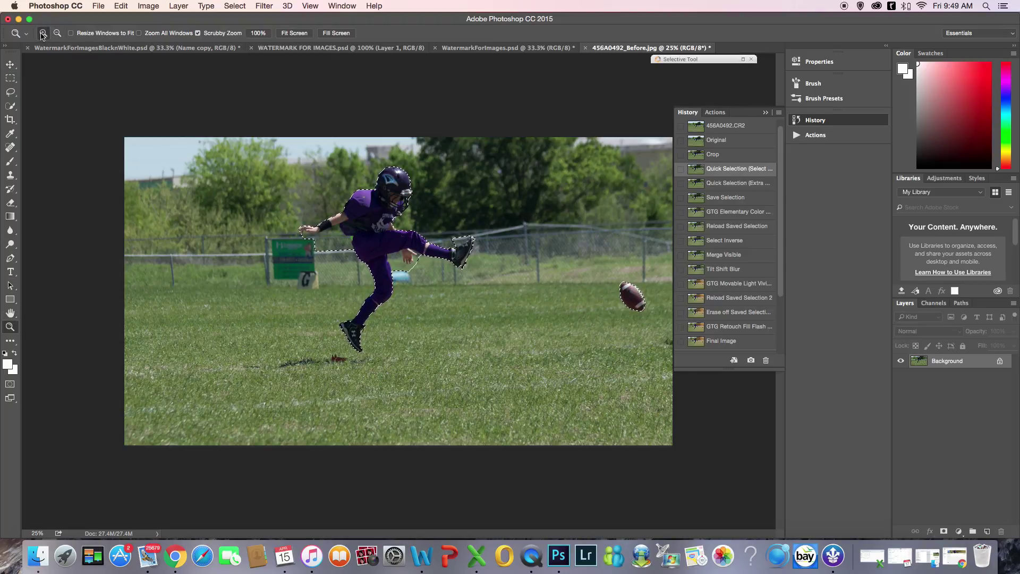
{"action": "left_click", "coordinate": [322, 215]}
{"action": "left_click", "coordinate": [322, 215]}
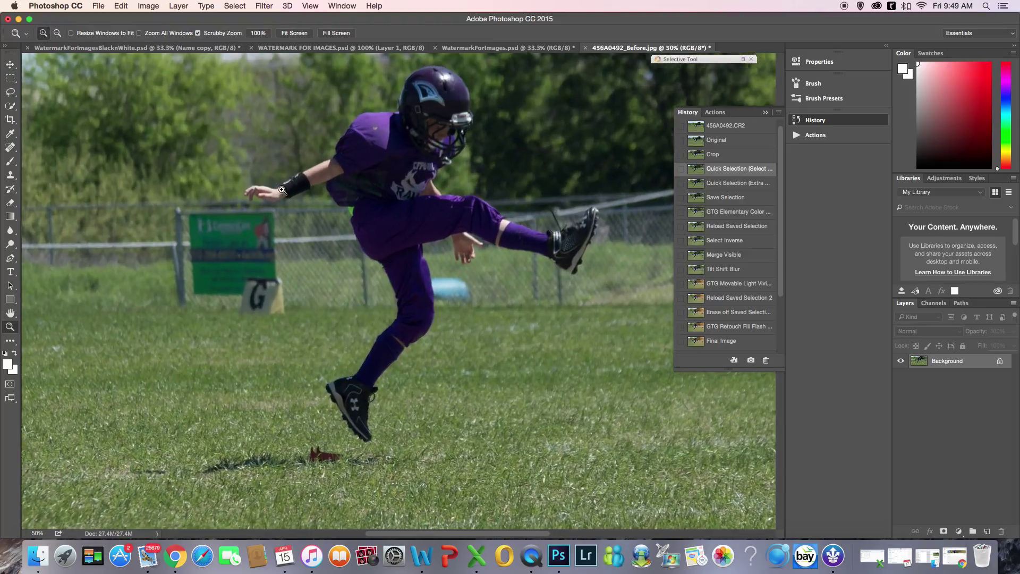
{"action": "left_click", "coordinate": [316, 208]}
{"action": "left_click", "coordinate": [309, 200]}
{"action": "left_click", "coordinate": [309, 200]}
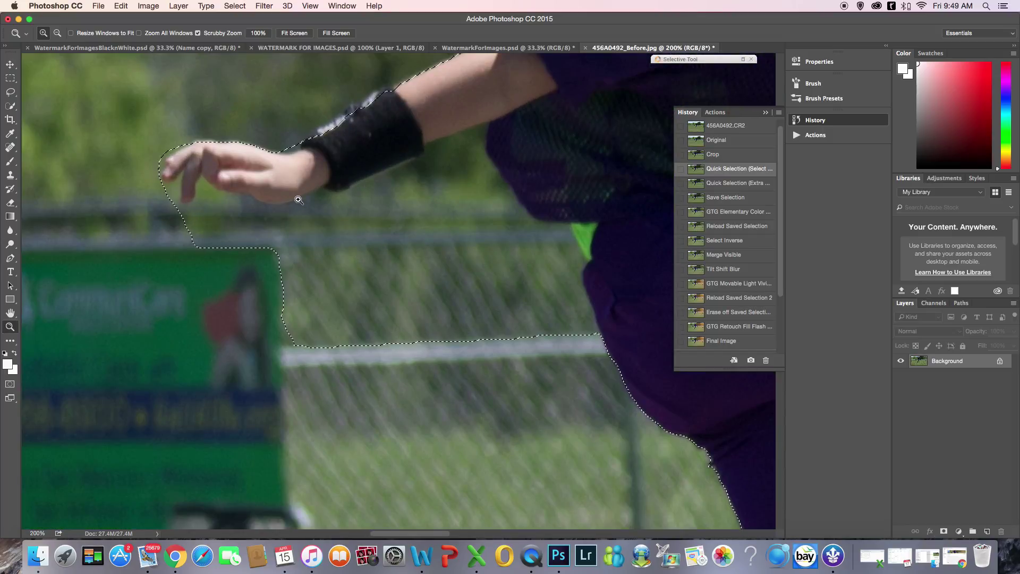
{"action": "left_click", "coordinate": [10, 106]}
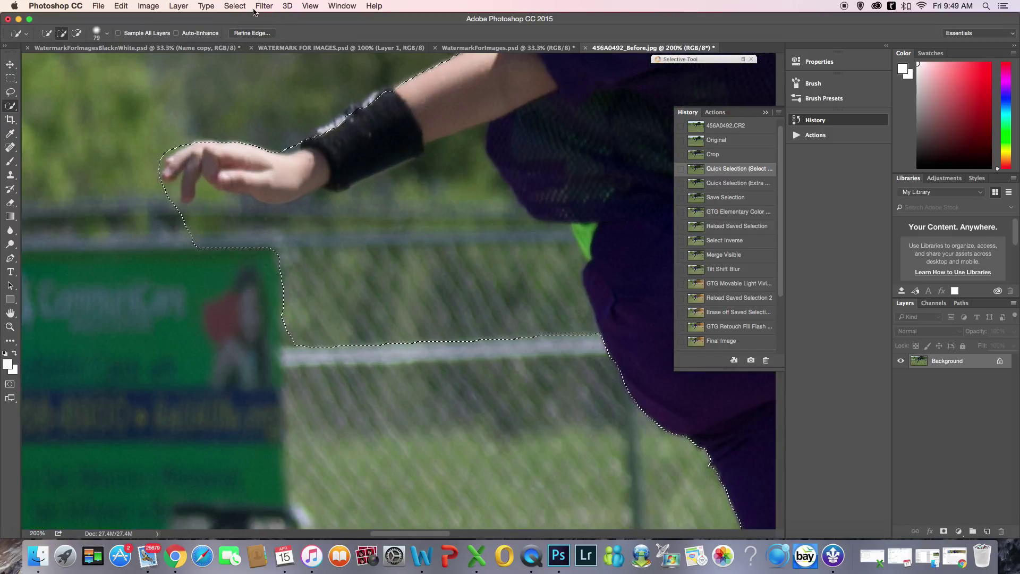
{"action": "left_click", "coordinate": [236, 6]}
{"action": "left_click", "coordinate": [262, 48]}
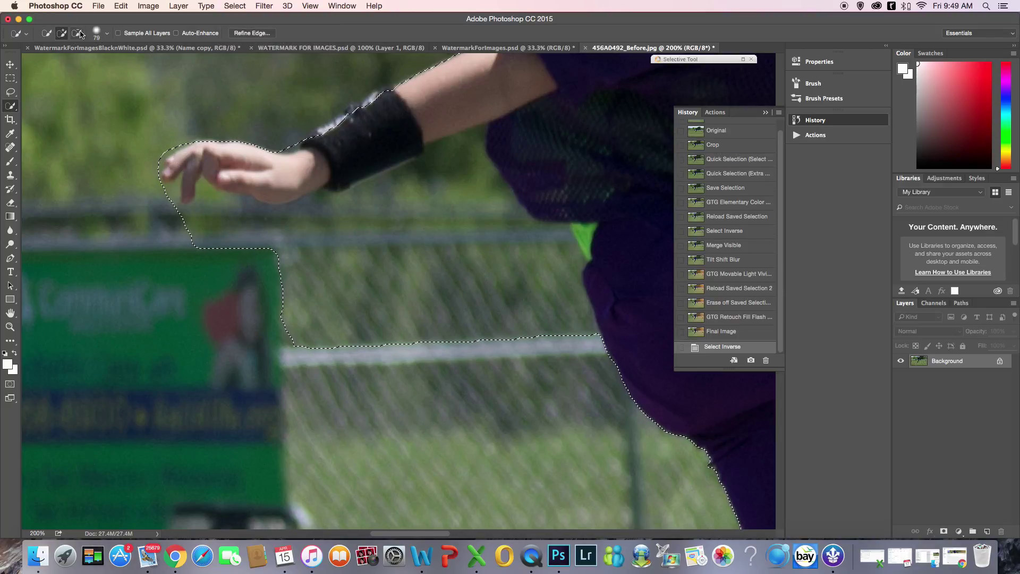
Reduce the Quick Selection brush size and add the background just below the outstretched fingers to the inverted selection
{"action": "left_click", "coordinate": [106, 33]}
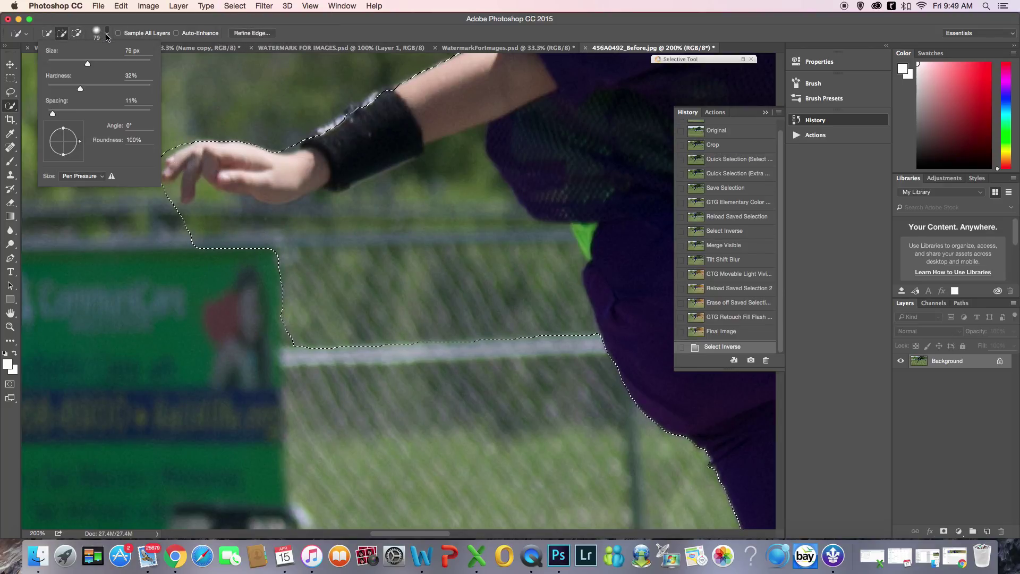
{"action": "left_click", "coordinate": [54, 63]}
{"action": "left_click_drag", "start_coordinate": [54, 63], "coordinate": [51, 64]}
{"action": "mouse_move", "coordinate": [194, 247]}
{"action": "left_mouse_down"}
{"action": "mouse_move", "coordinate": [231, 200]}
{"action": "mouse_move", "coordinate": [168, 185]}
{"action": "left_mouse_up"}
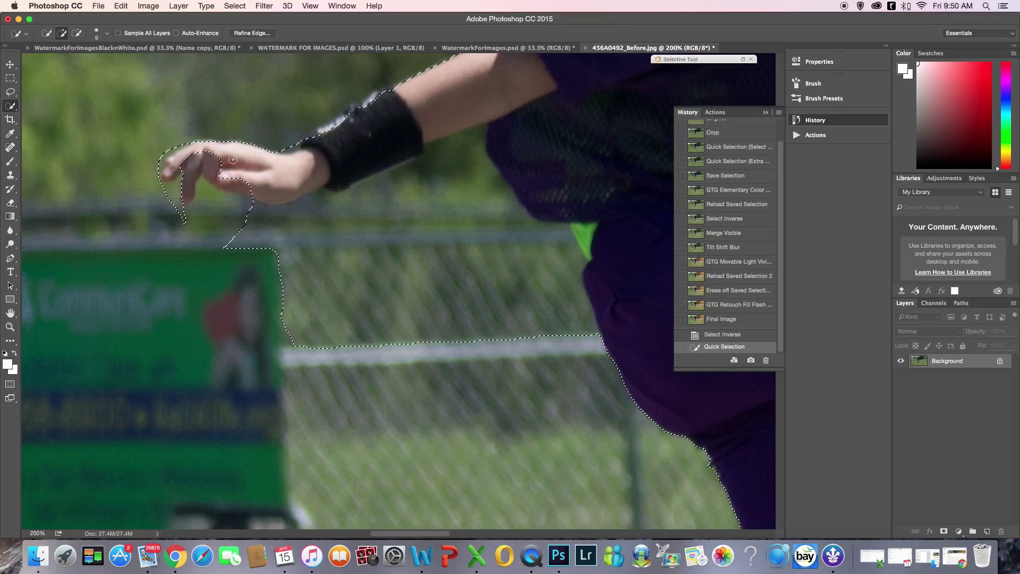
Invert the selection back to the player and add the missing parts of the outstretched fingers
{"action": "left_click", "coordinate": [183, 6]}
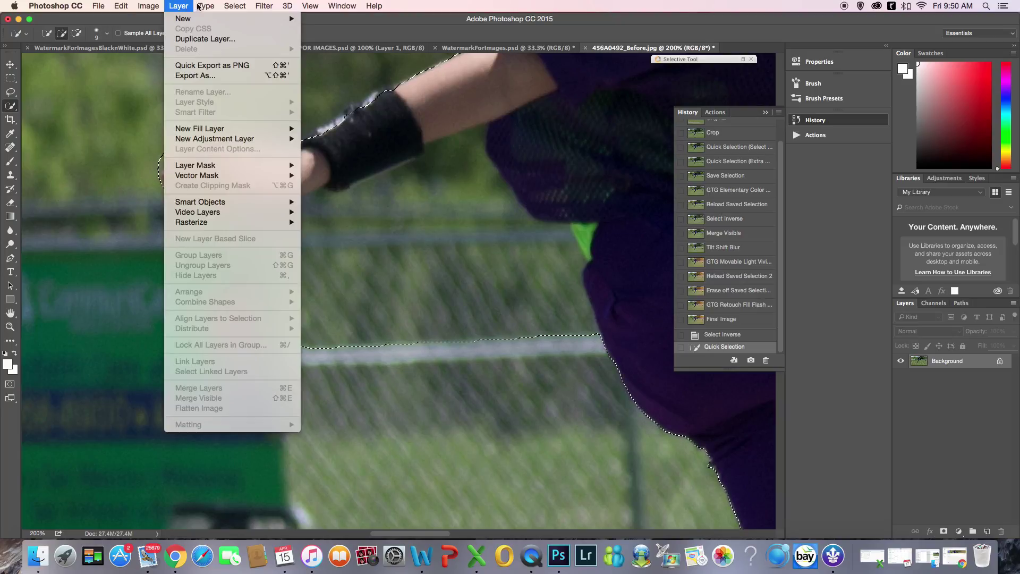
{"action": "left_click", "coordinate": [239, 46]}
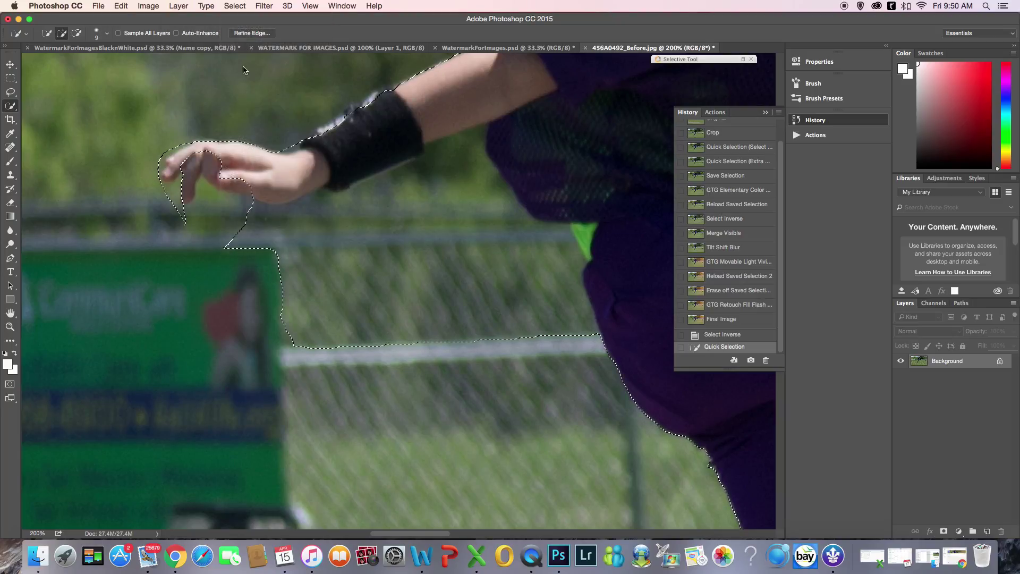
{"action": "left_click", "coordinate": [198, 162]}
{"action": "left_click", "coordinate": [193, 165]}
{"action": "left_click", "coordinate": [194, 182]}
{"action": "left_click", "coordinate": [198, 157]}
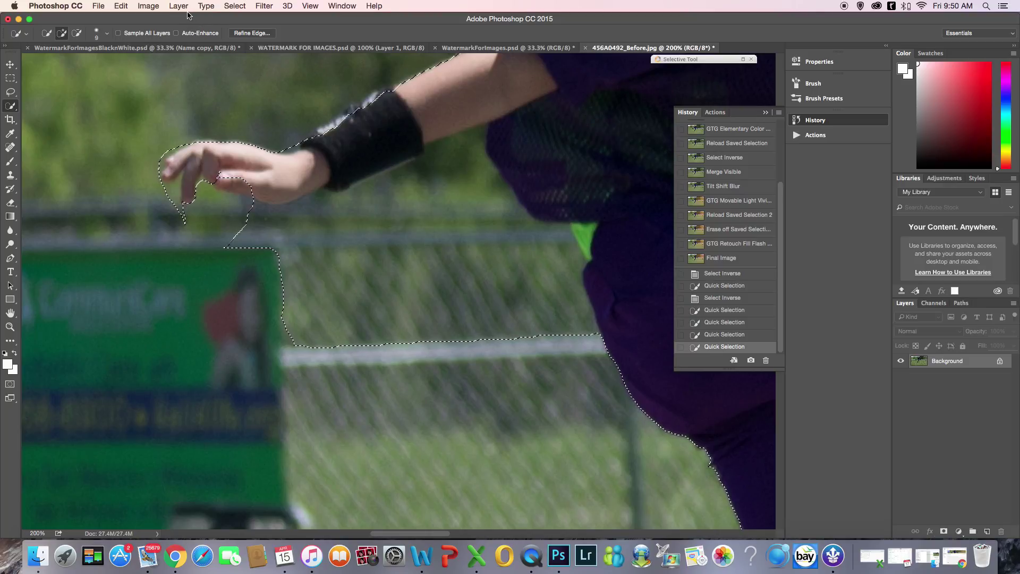
Invert the selection again and add the background and fence area beneath the outstretched arm and hand
{"action": "left_click", "coordinate": [235, 7]}
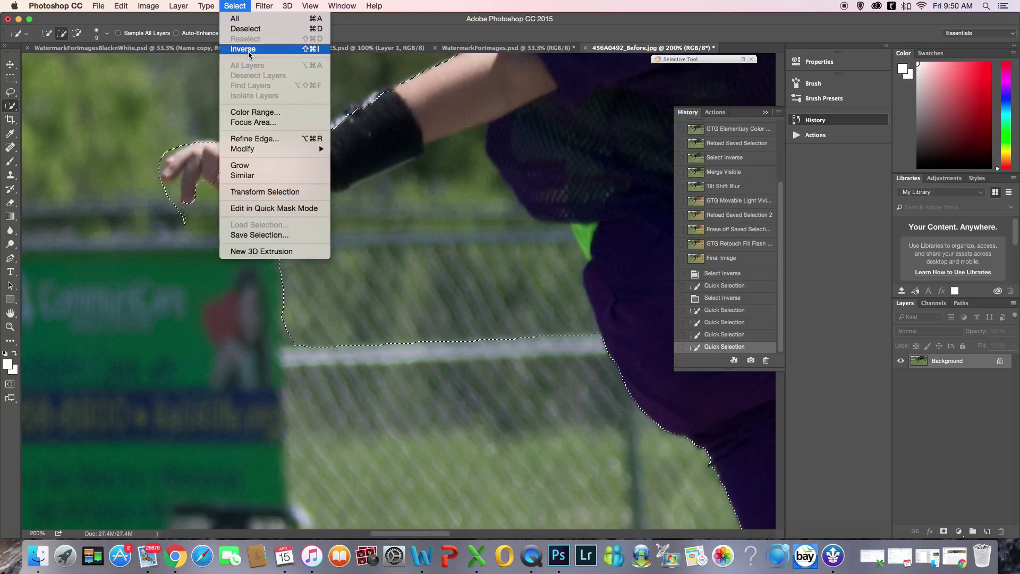
{"action": "left_click", "coordinate": [243, 49]}
{"action": "mouse_move", "coordinate": [453, 208]}
{"action": "left_mouse_down"}
{"action": "mouse_move", "coordinate": [302, 318]}
{"action": "mouse_move", "coordinate": [355, 228]}
{"action": "mouse_move", "coordinate": [432, 140]}
{"action": "mouse_move", "coordinate": [431, 182]}
{"action": "mouse_move", "coordinate": [465, 161]}
{"action": "left_mouse_up"}
{"action": "left_click_drag", "start_coordinate": [289, 235], "coordinate": [264, 194]}
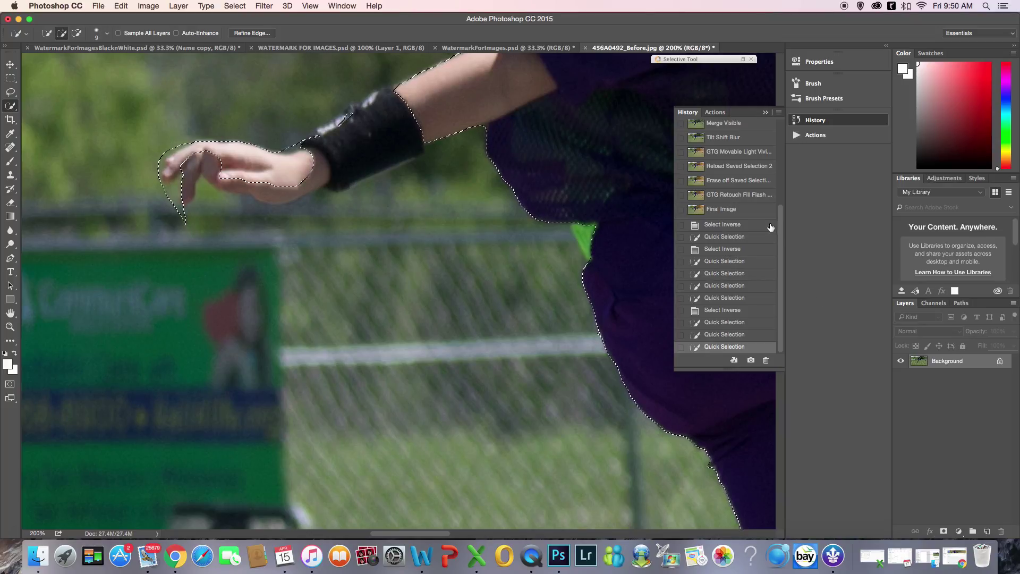
Fit the whole image on screen and restore the extra-refined Quick Selection snapshot of the player
{"action": "left_click_drag", "start_coordinate": [781, 239], "coordinate": [792, 135]}
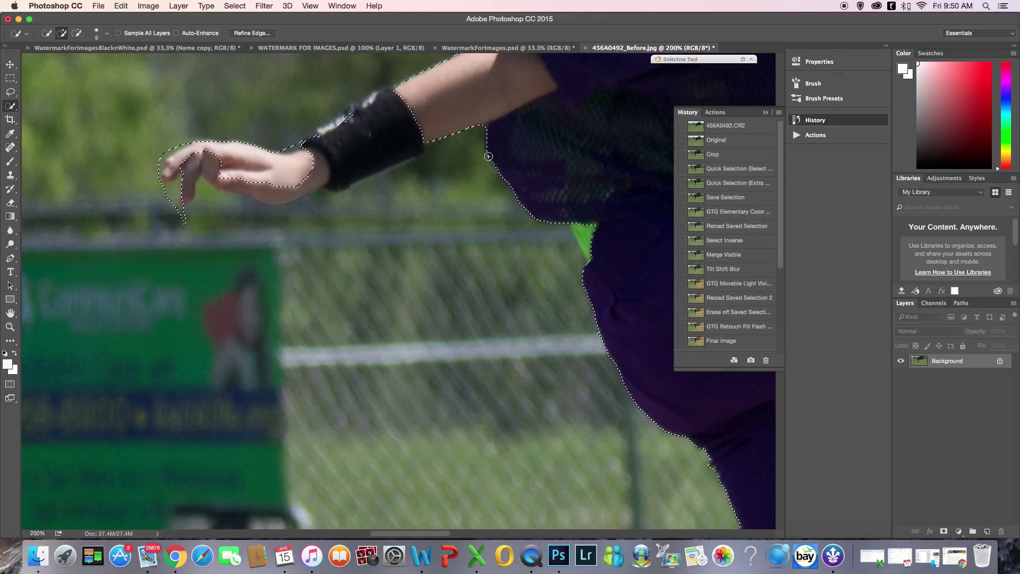
{"action": "left_click", "coordinate": [11, 327]}
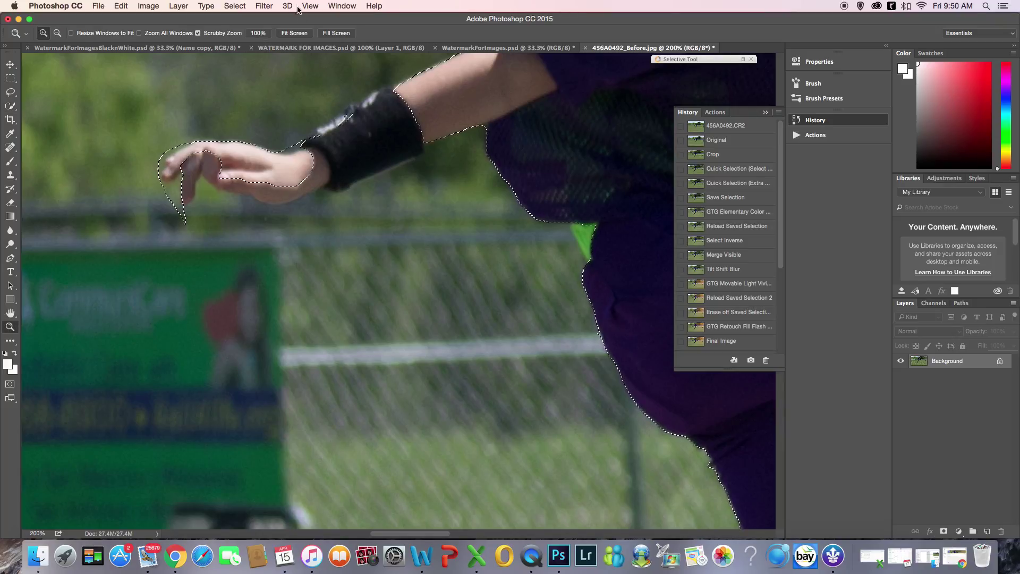
{"action": "left_click", "coordinate": [302, 35]}
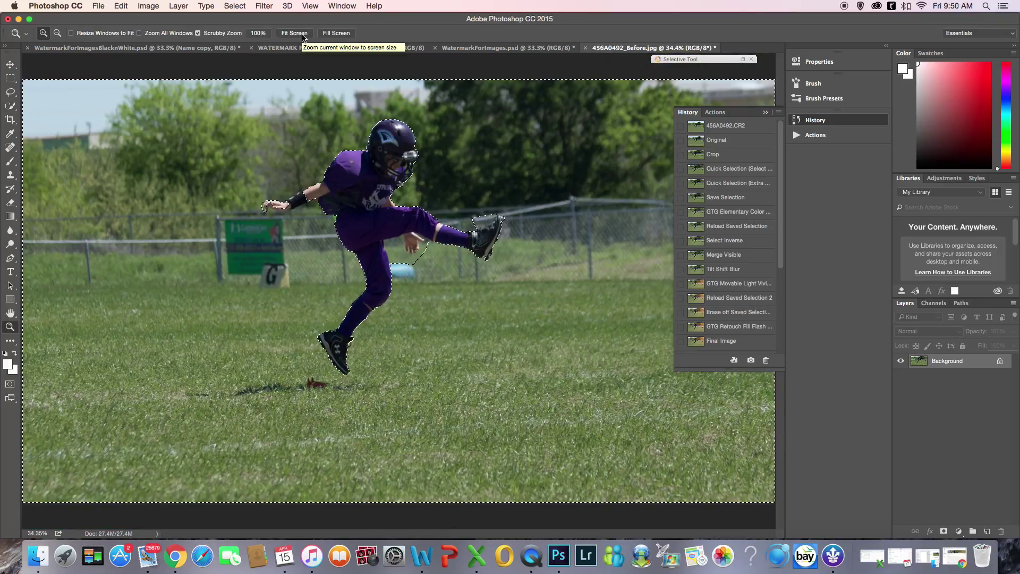
{"action": "left_click", "coordinate": [749, 186]}
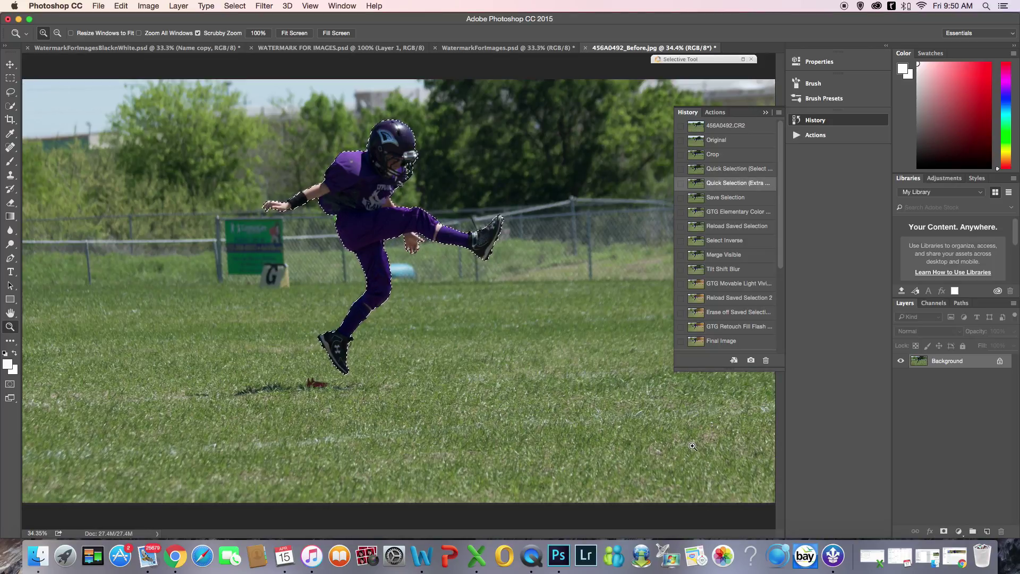
Examine the refined selection's edges up close around the outstretched hand, the legs and the helmet's face mask
{"action": "left_click", "coordinate": [326, 222]}
{"action": "left_click", "coordinate": [382, 265]}
{"action": "left_click", "coordinate": [443, 306]}
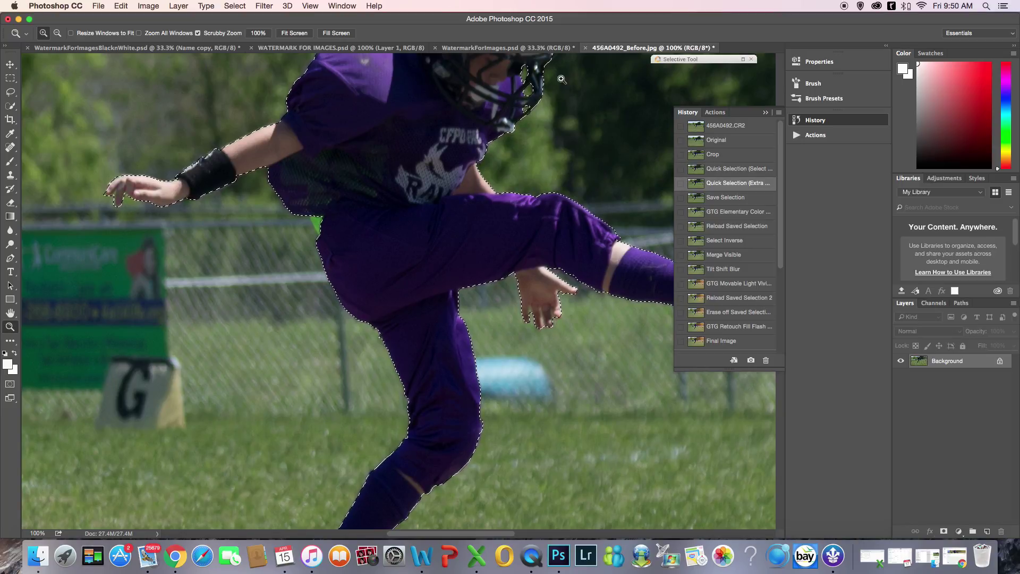
{"action": "scroll", "coordinate": [780, 88], "scroll_direction": "up", "scroll_amount": 10}
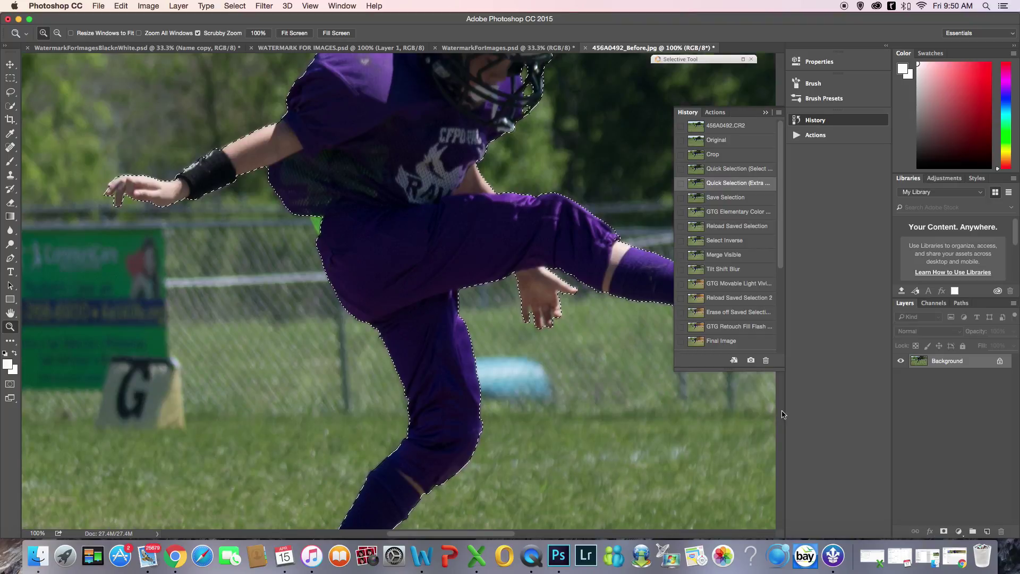
{"action": "scroll", "coordinate": [782, 414], "scroll_direction": "down", "scroll_amount": 7}
{"action": "left_click", "coordinate": [540, 75]}
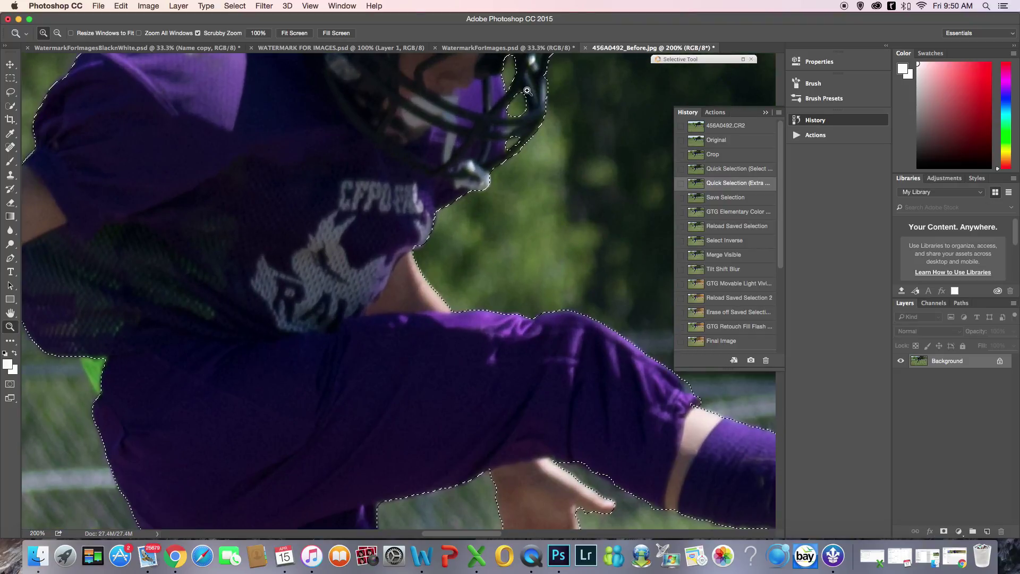
{"action": "left_click", "coordinate": [531, 80]}
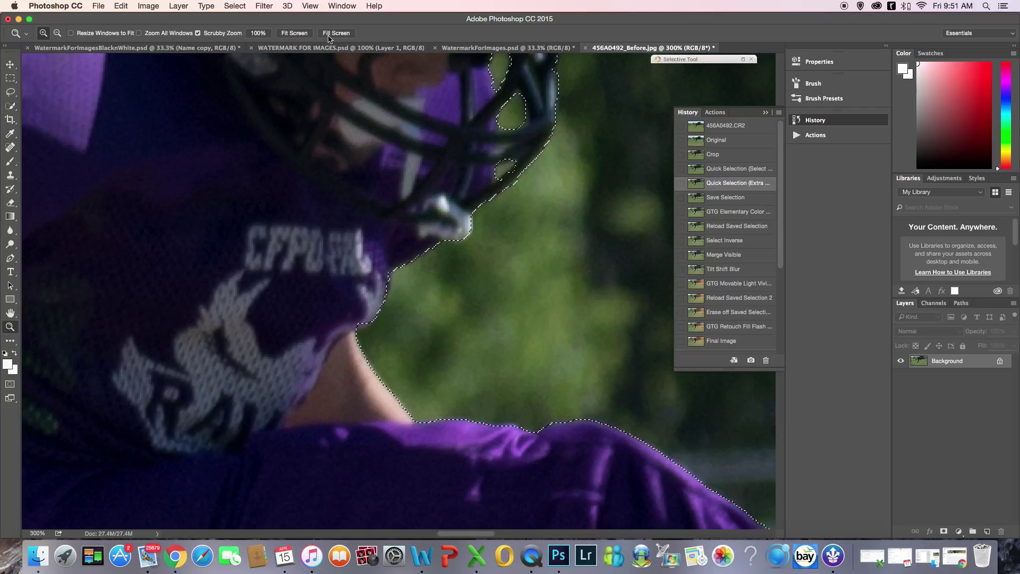
{"action": "left_click", "coordinate": [294, 33]}
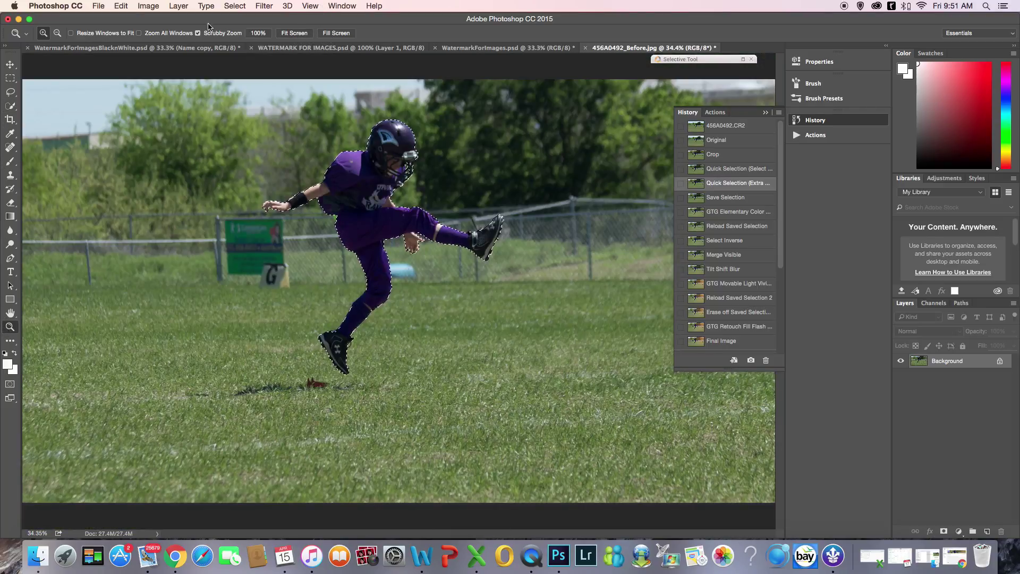
{"action": "left_click", "coordinate": [57, 34]}
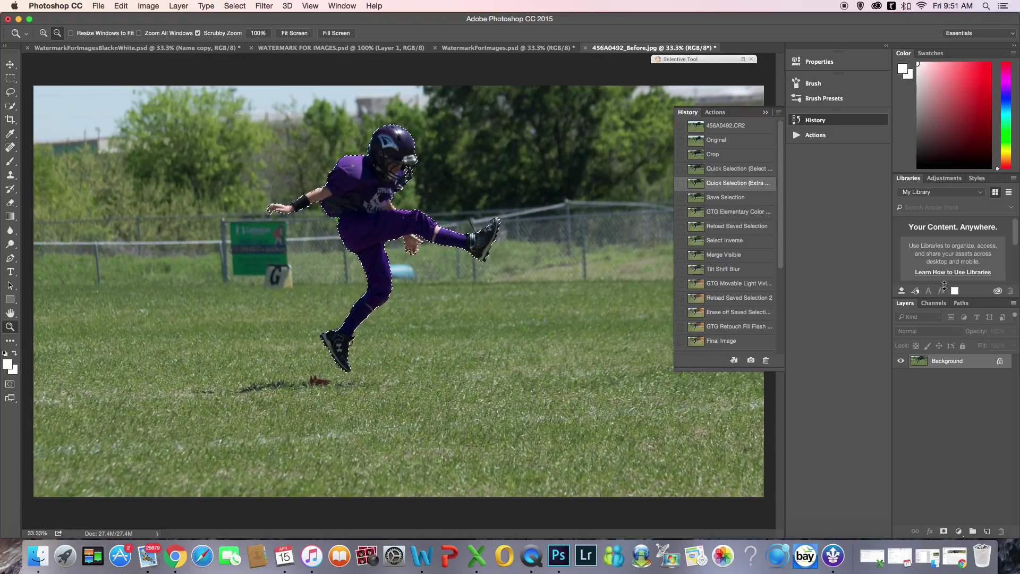
Open the Save Selection options for the refined player selection and close them without saving
{"action": "left_click", "coordinate": [754, 198]}
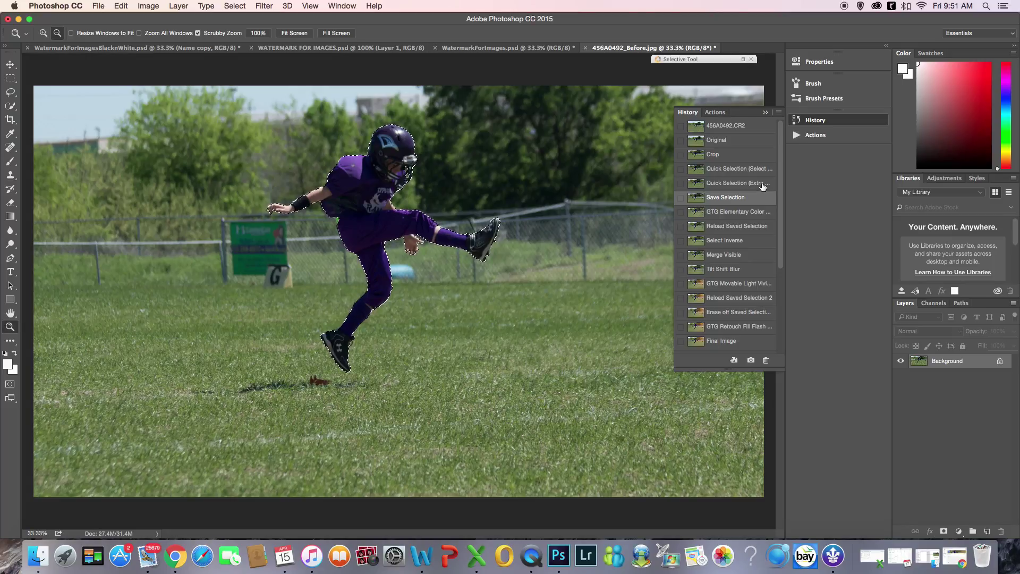
{"action": "left_click", "coordinate": [763, 184]}
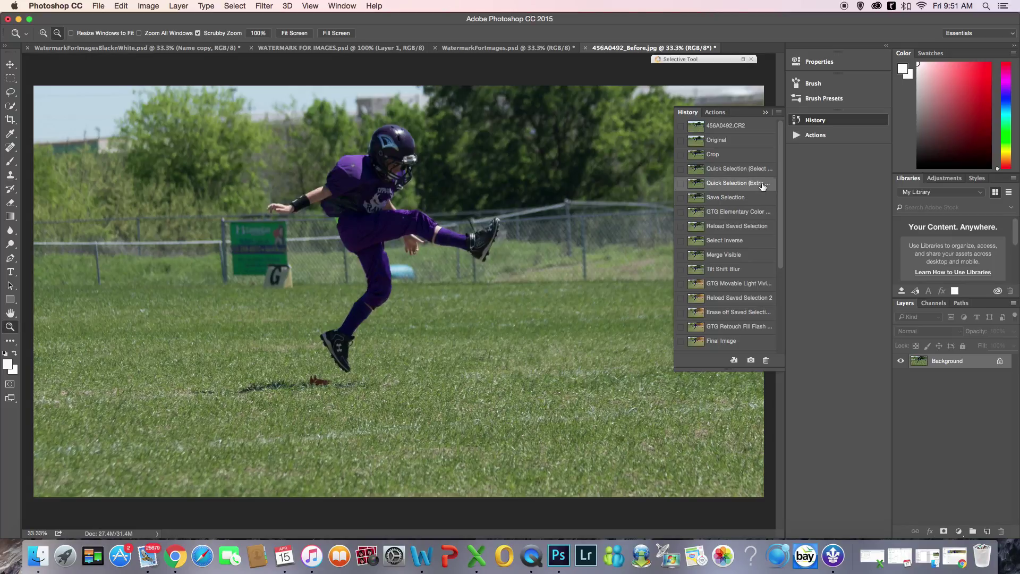
{"action": "left_click", "coordinate": [236, 6]}
{"action": "left_click", "coordinate": [236, 7]}
{"action": "left_click", "coordinate": [10, 106]}
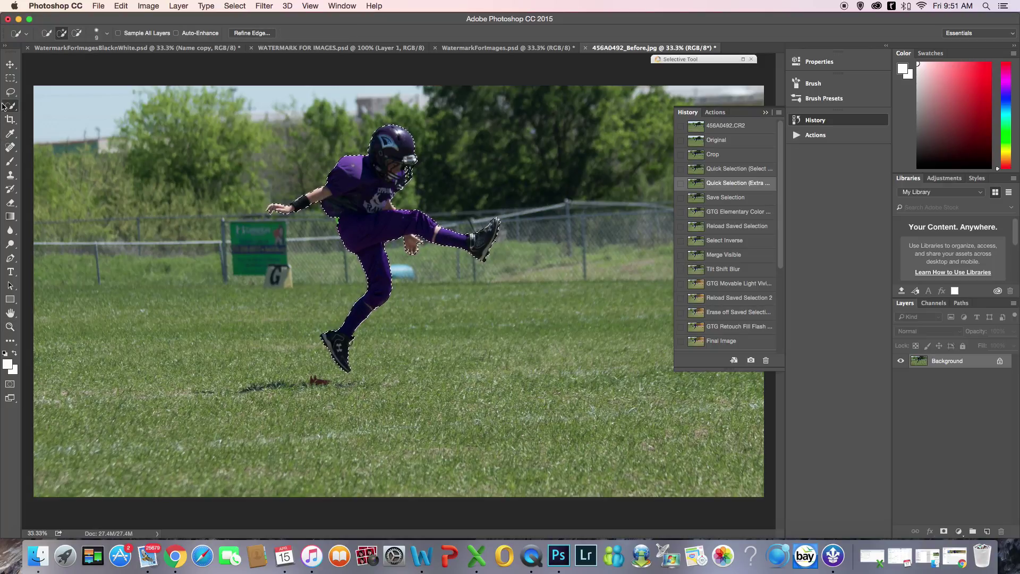
{"action": "right_click", "coordinate": [361, 229]}
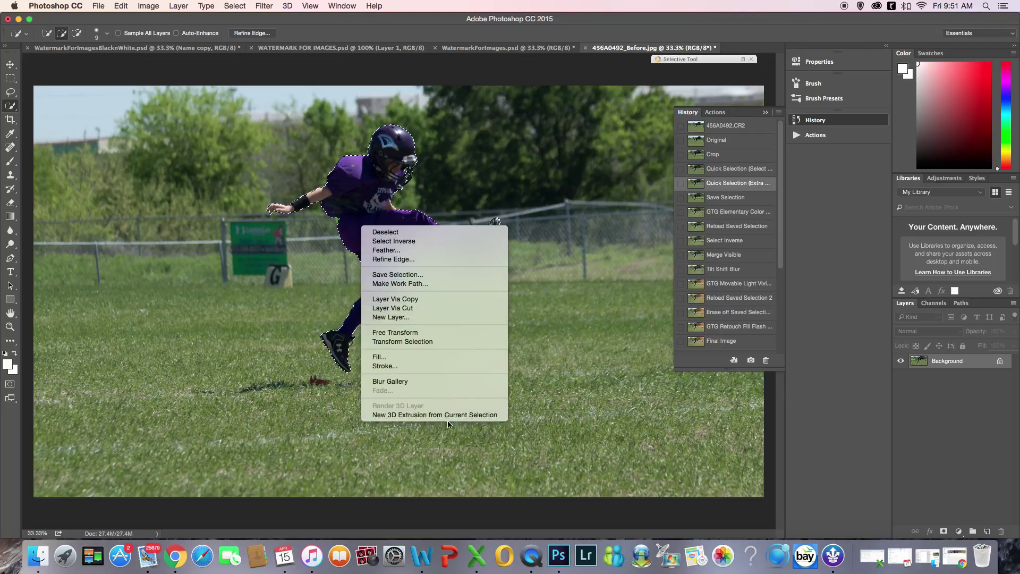
{"action": "left_click", "coordinate": [443, 273]}
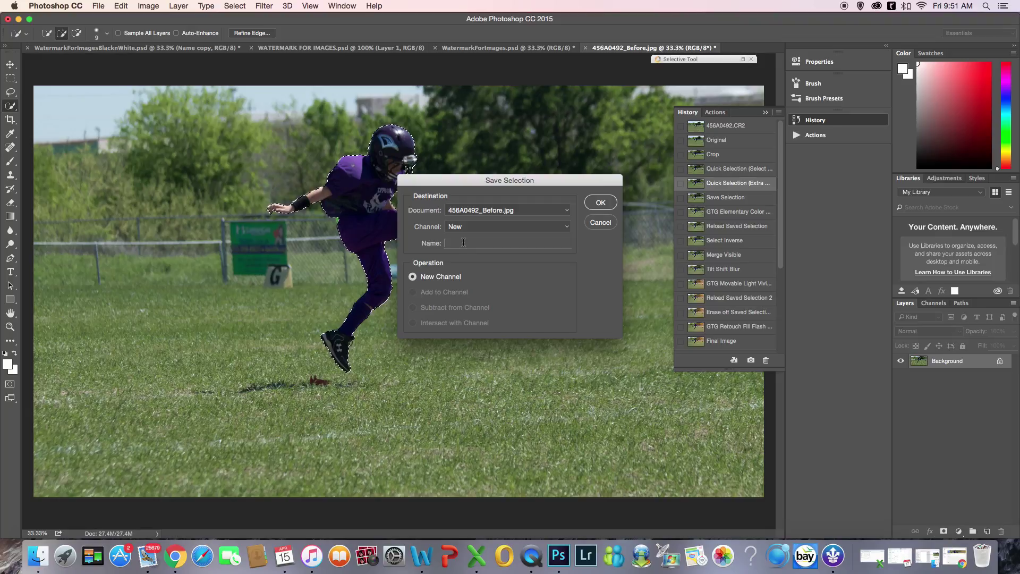
{"action": "left_click", "coordinate": [599, 221]}
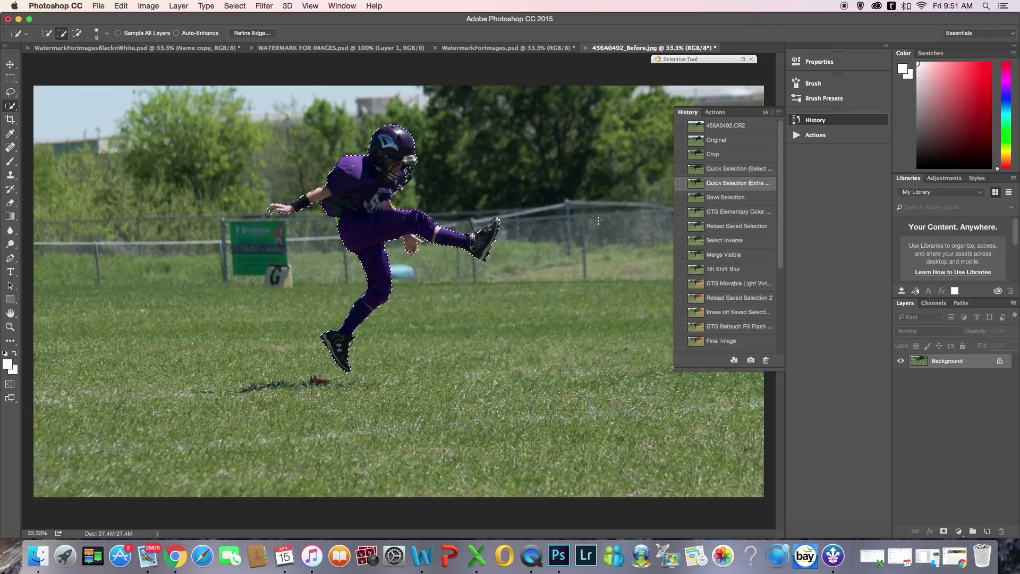
Play the Elementary Color Base action from the Save Selection snapshot and lower the resulting group's opacity to 98%
{"action": "left_click", "coordinate": [746, 204]}
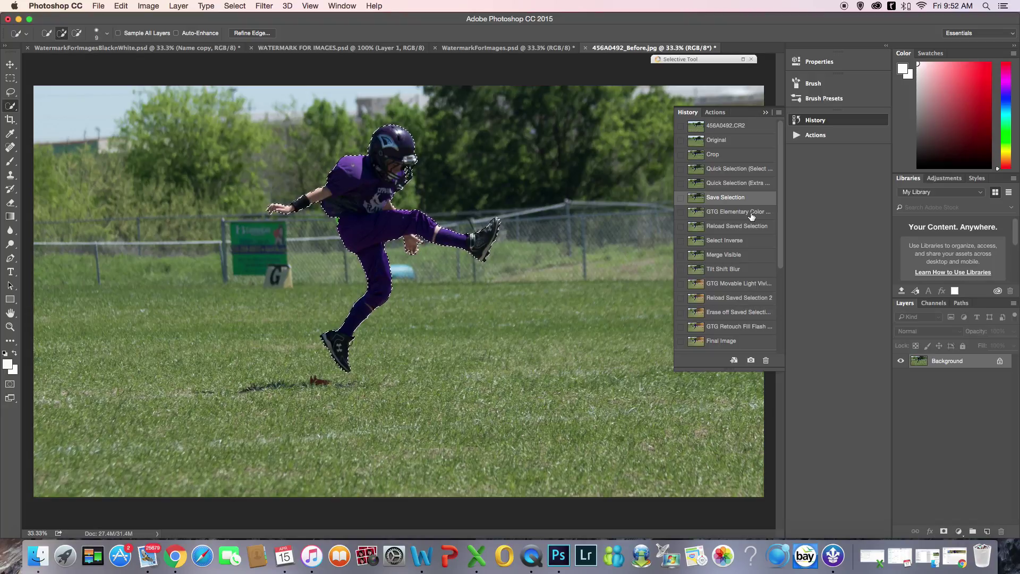
{"action": "left_click", "coordinate": [751, 216]}
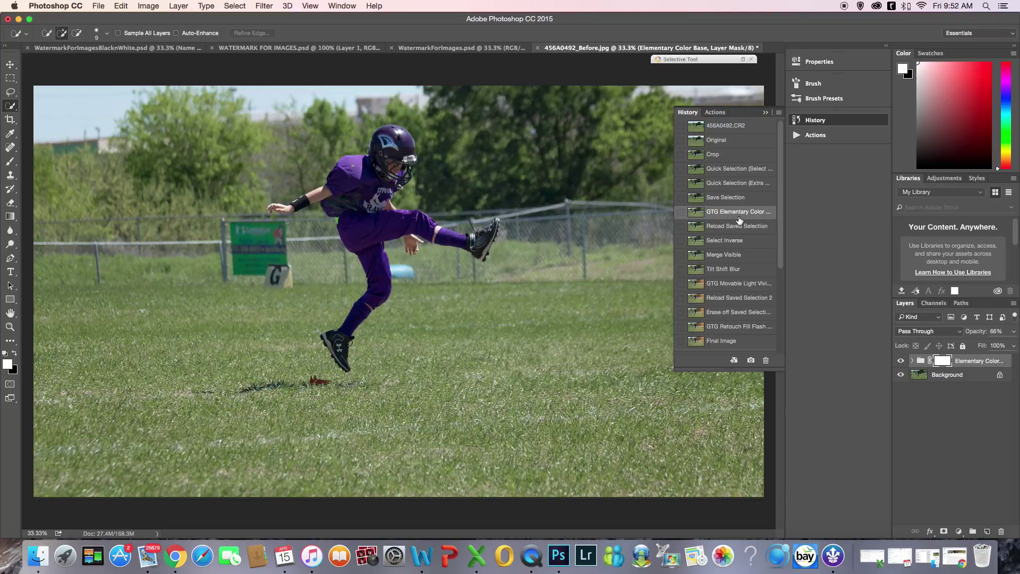
{"action": "left_click", "coordinate": [735, 200]}
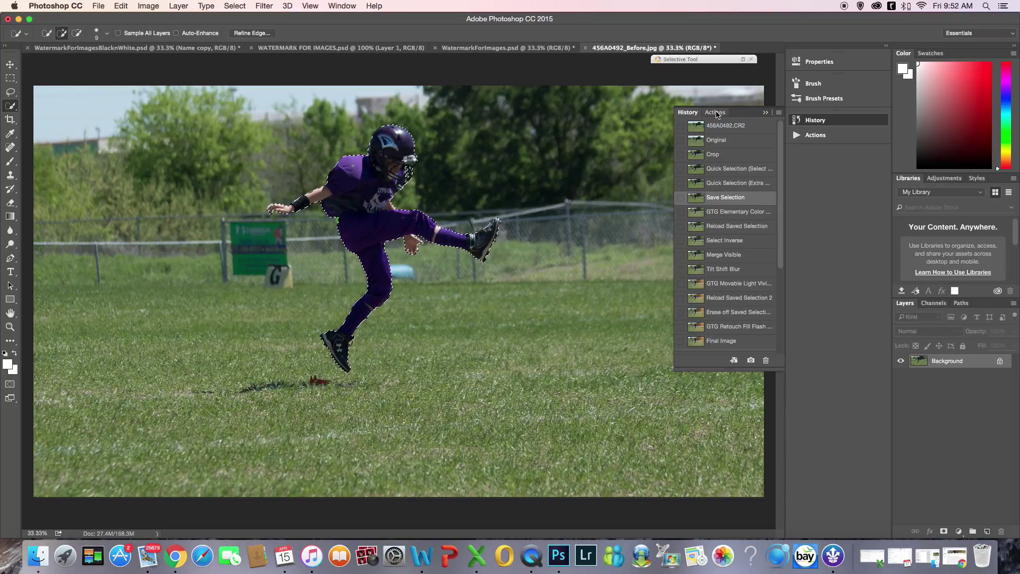
{"action": "left_click", "coordinate": [716, 113]}
{"action": "left_click_drag", "start_coordinate": [780, 252], "coordinate": [791, 116]}
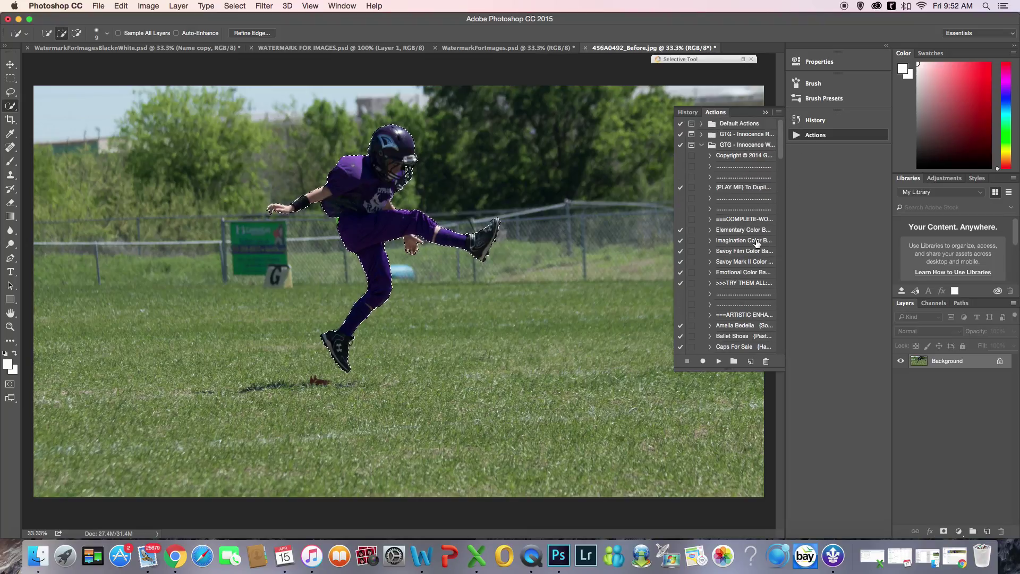
{"action": "left_click", "coordinate": [750, 229]}
{"action": "left_click", "coordinate": [719, 362]}
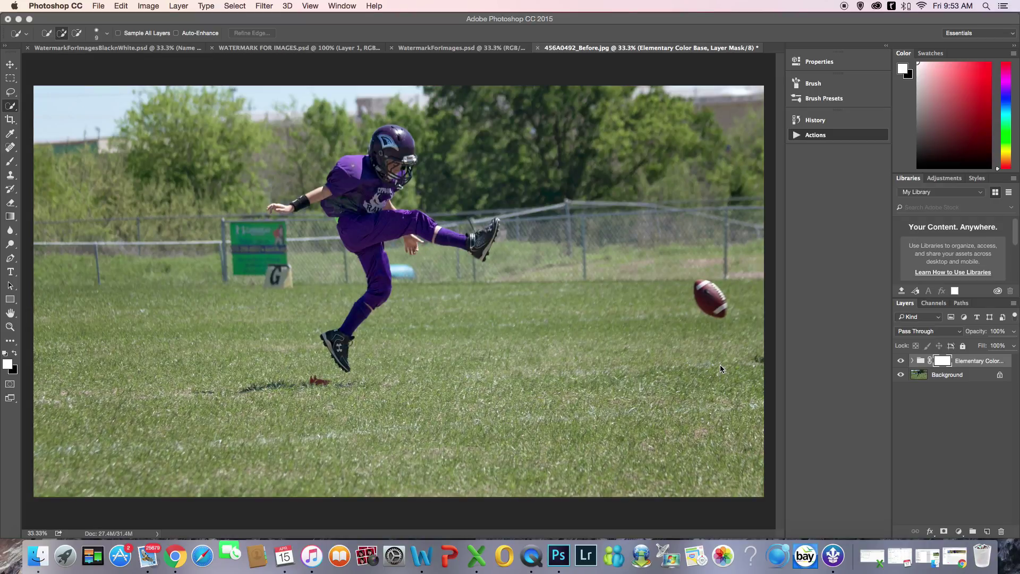
{"action": "left_click", "coordinate": [1014, 331]}
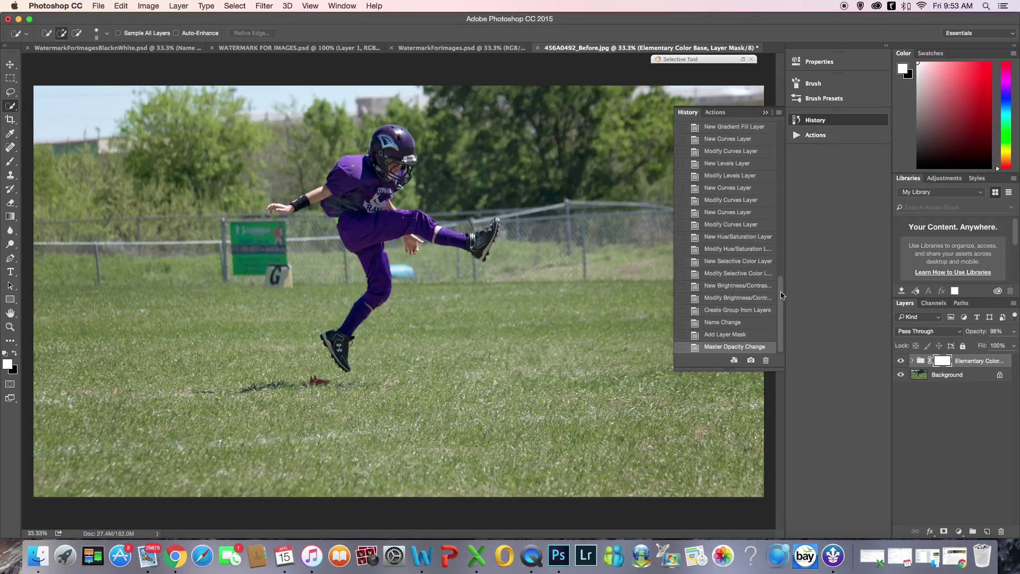
Restore the GTG Elementary Color snapshot and load the saved channel Selection Refined as a new selection
{"action": "left_click_drag", "start_coordinate": [781, 291], "coordinate": [782, 134]}
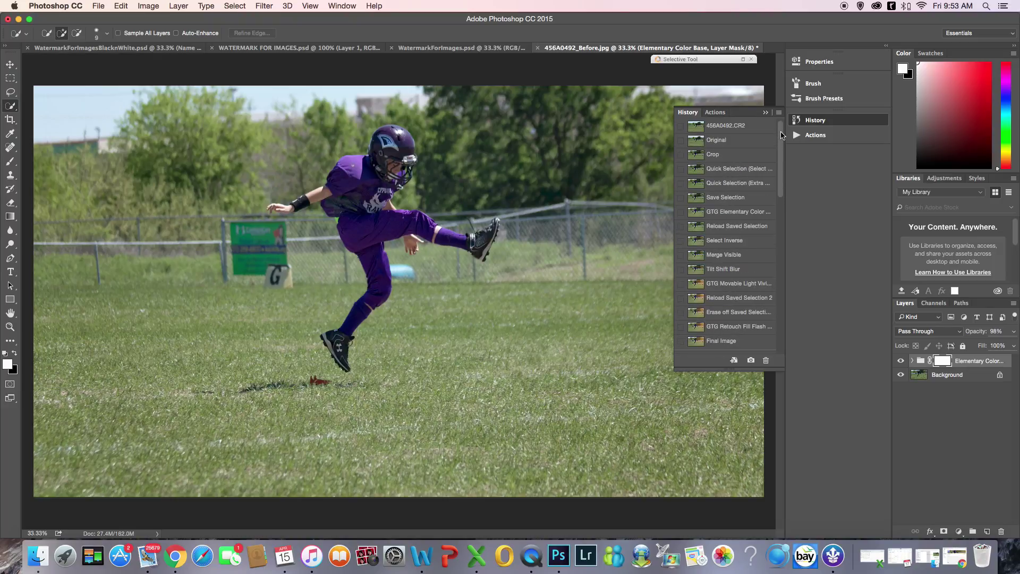
{"action": "left_click", "coordinate": [737, 213]}
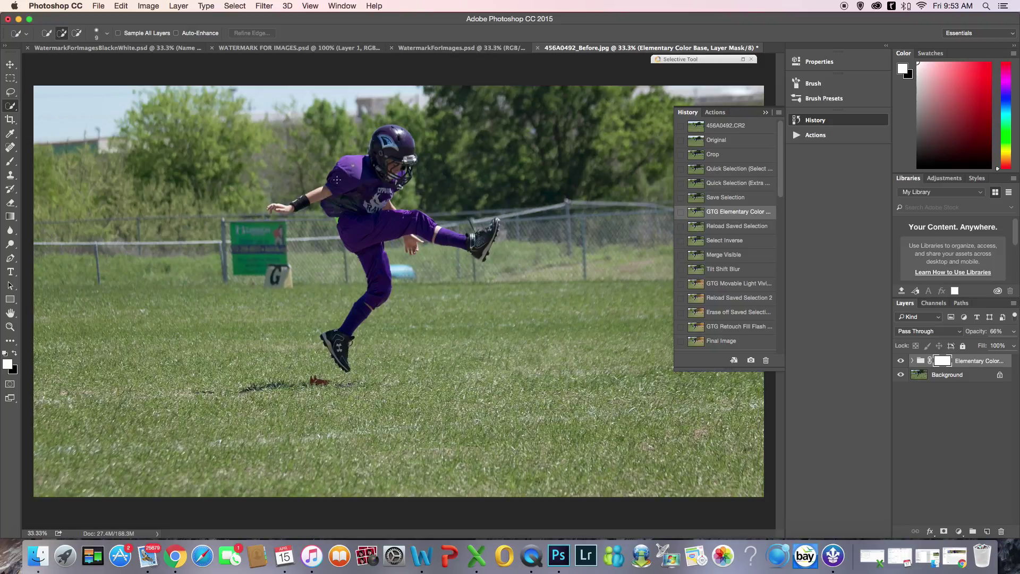
{"action": "left_click", "coordinate": [233, 7]}
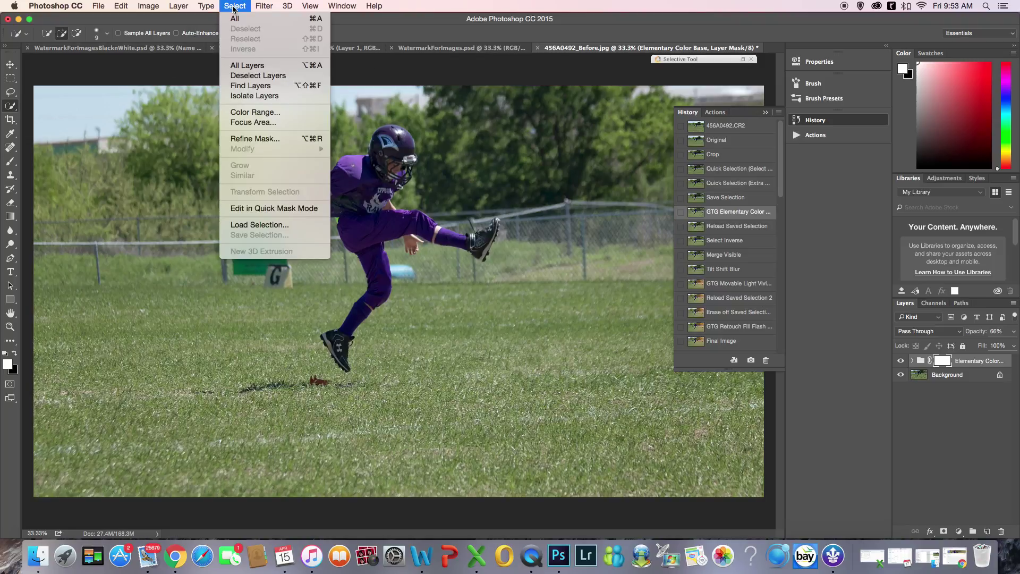
{"action": "left_click", "coordinate": [271, 230]}
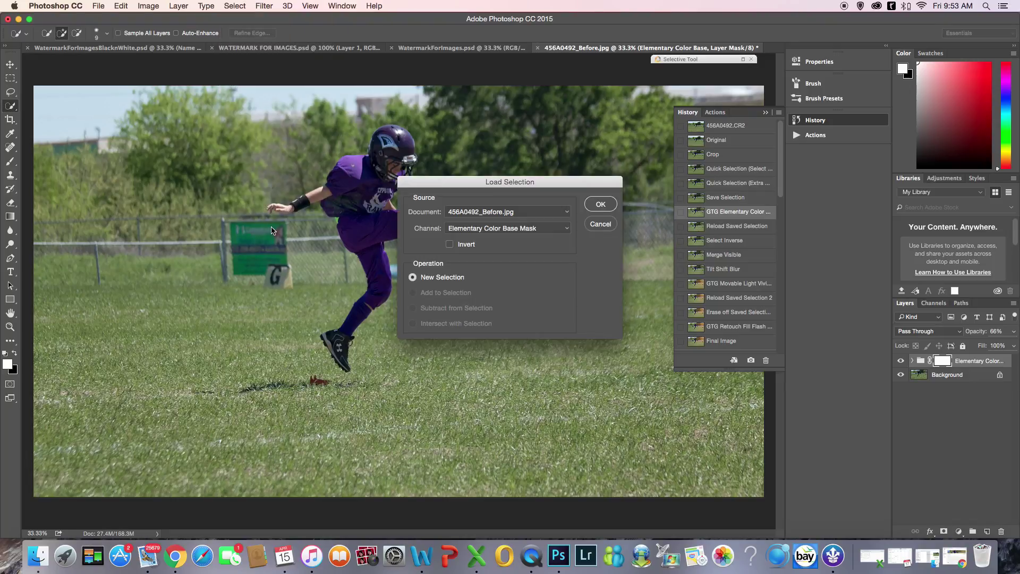
{"action": "left_click", "coordinate": [528, 228]}
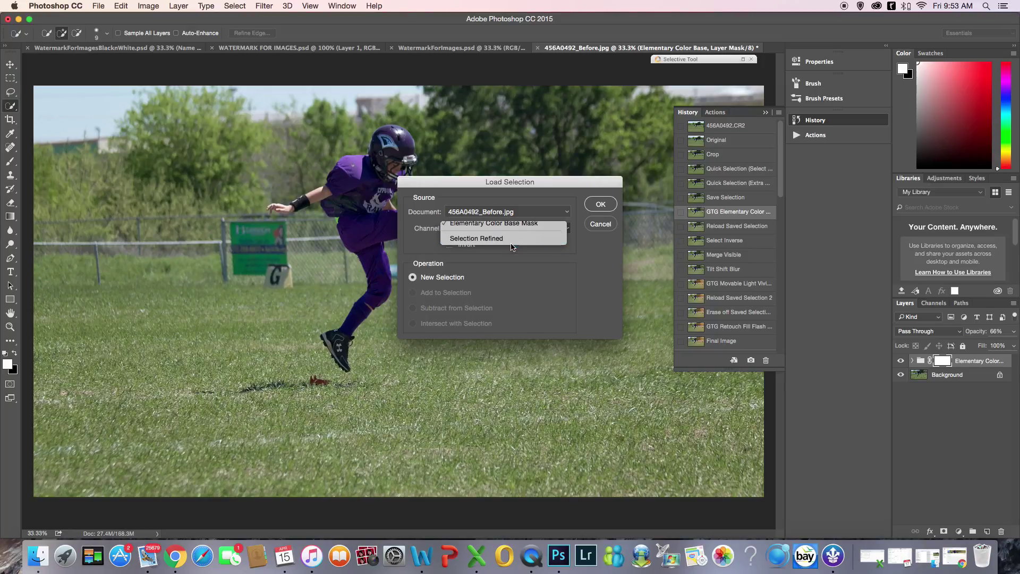
{"action": "left_click", "coordinate": [511, 244]}
{"action": "left_click", "coordinate": [601, 204]}
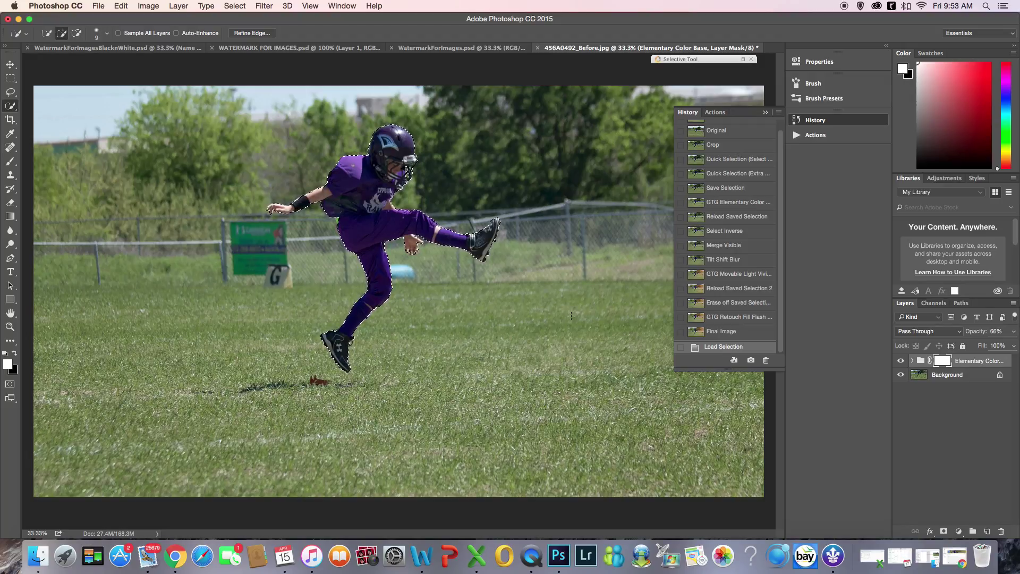
Restore the Merge Visible snapshot and open the Tilt-Shift blur for the selected background
{"action": "left_click", "coordinate": [756, 248]}
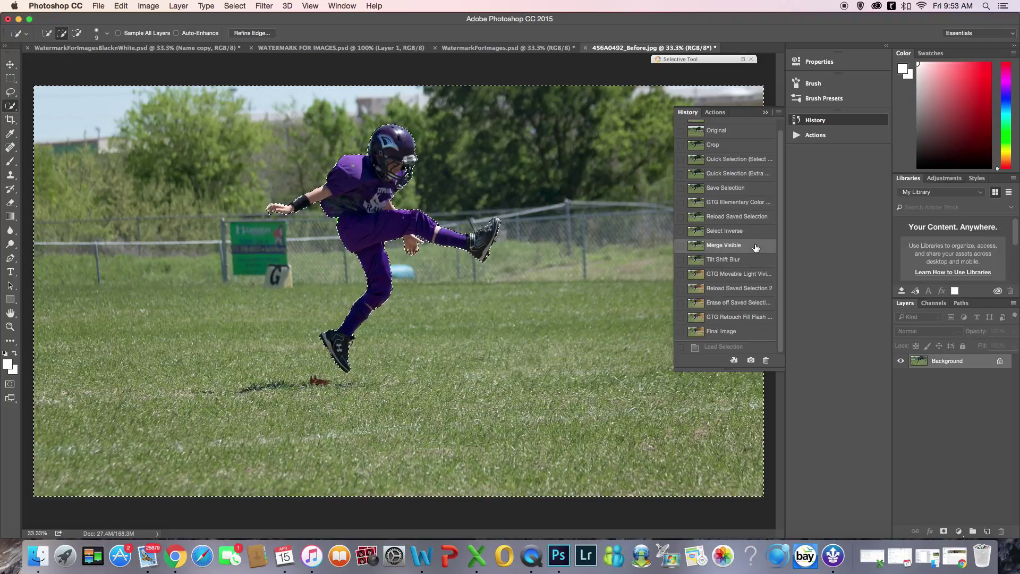
{"action": "left_click", "coordinate": [179, 6]}
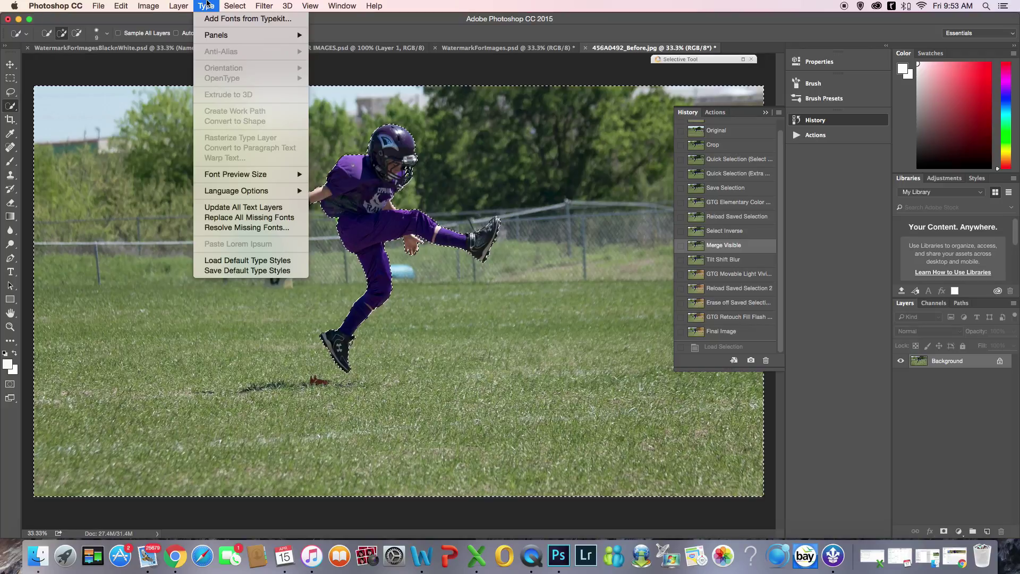
{"action": "key", "text": "Escape"}
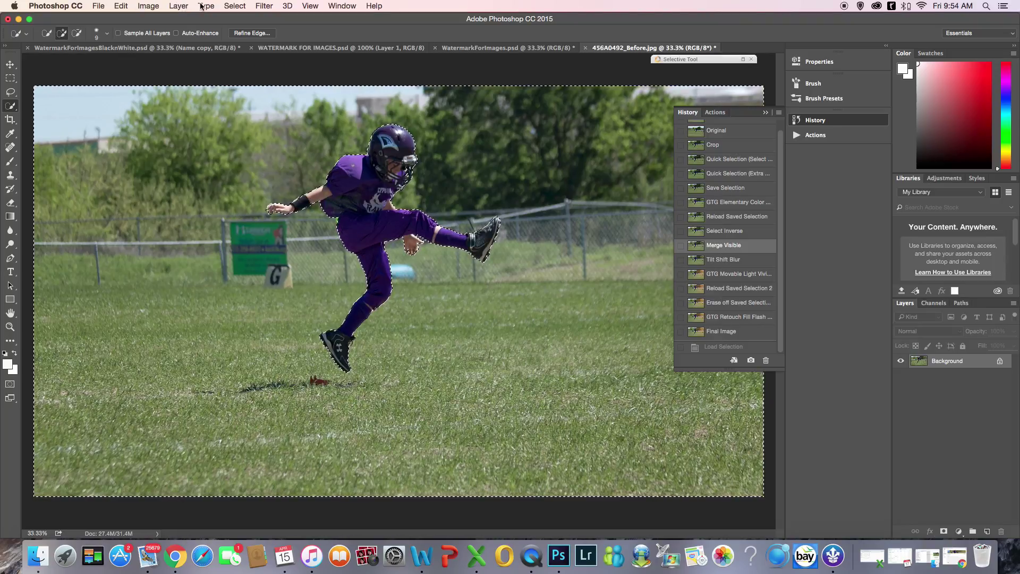
{"action": "left_click", "coordinate": [273, 6]}
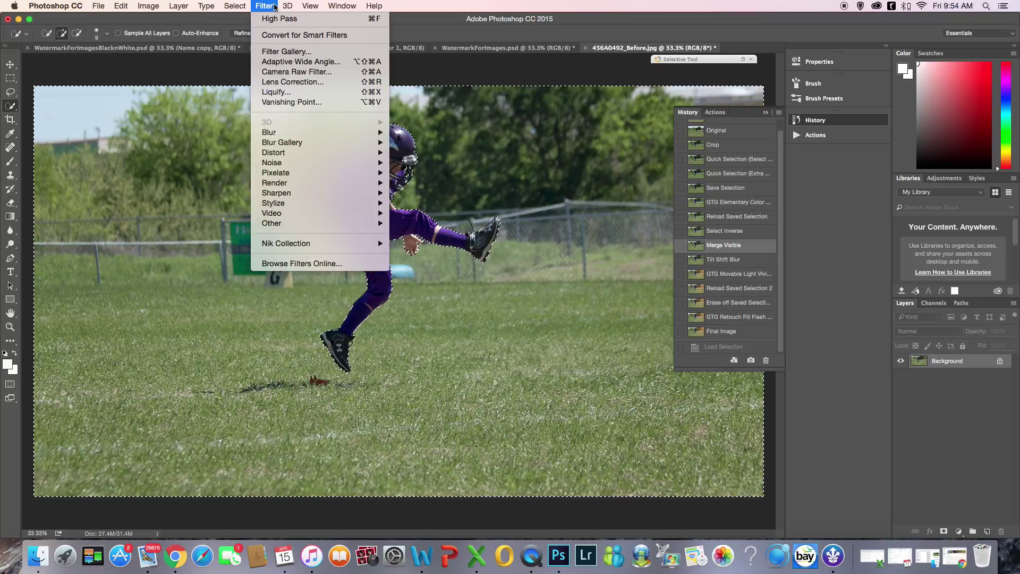
{"action": "mouse_move", "coordinate": [367, 142]}
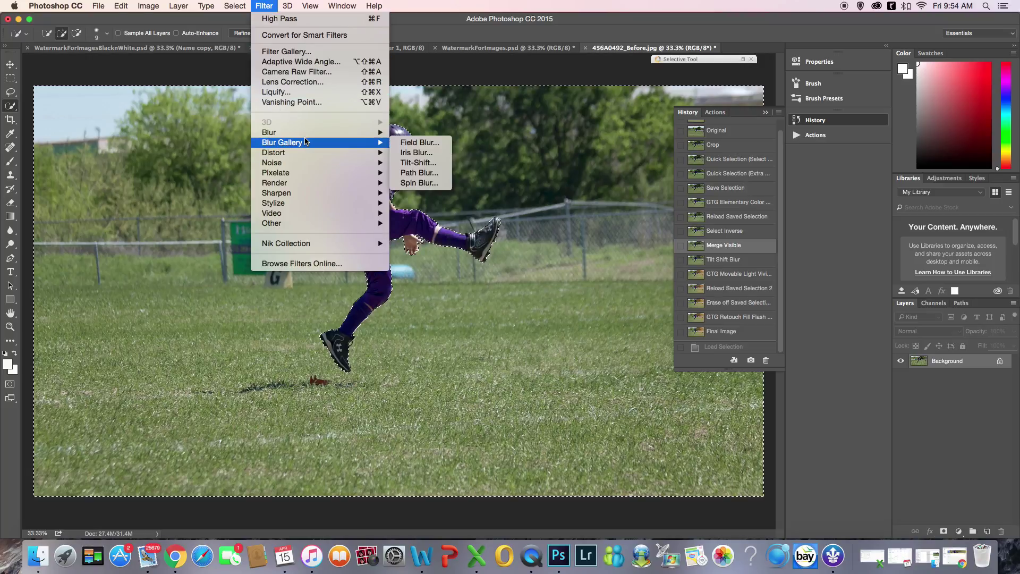
{"action": "left_click", "coordinate": [446, 167]}
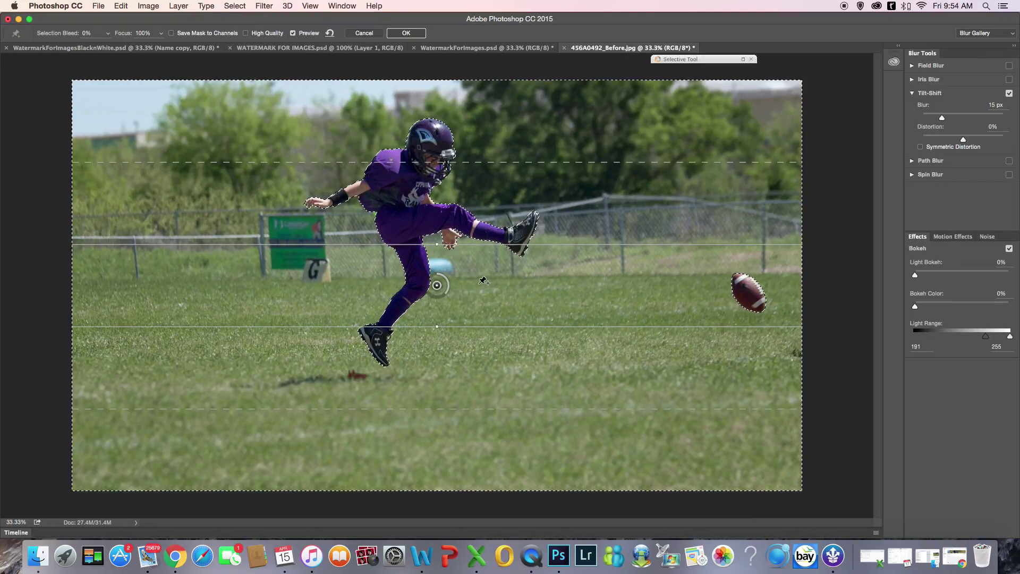
Centre the tilt-shift focus band at the player's lower foot, narrow its sharp and transition zones, and apply the 15 px blur
{"action": "left_click_drag", "start_coordinate": [484, 282], "coordinate": [485, 364]}
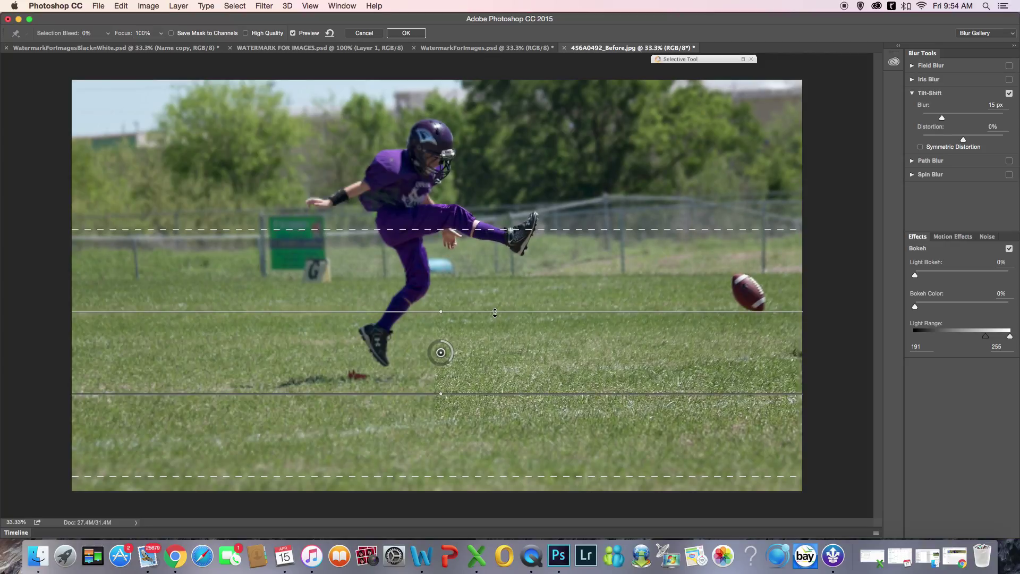
{"action": "left_click_drag", "start_coordinate": [495, 322], "coordinate": [495, 325]}
{"action": "left_click_drag", "start_coordinate": [509, 392], "coordinate": [512, 379]}
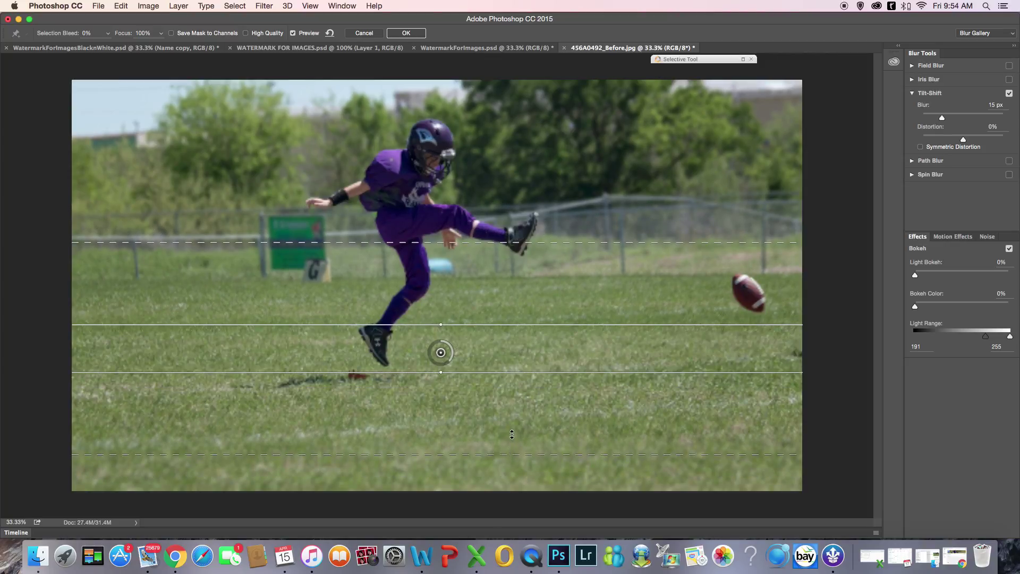
{"action": "left_click_drag", "start_coordinate": [543, 243], "coordinate": [491, 283]}
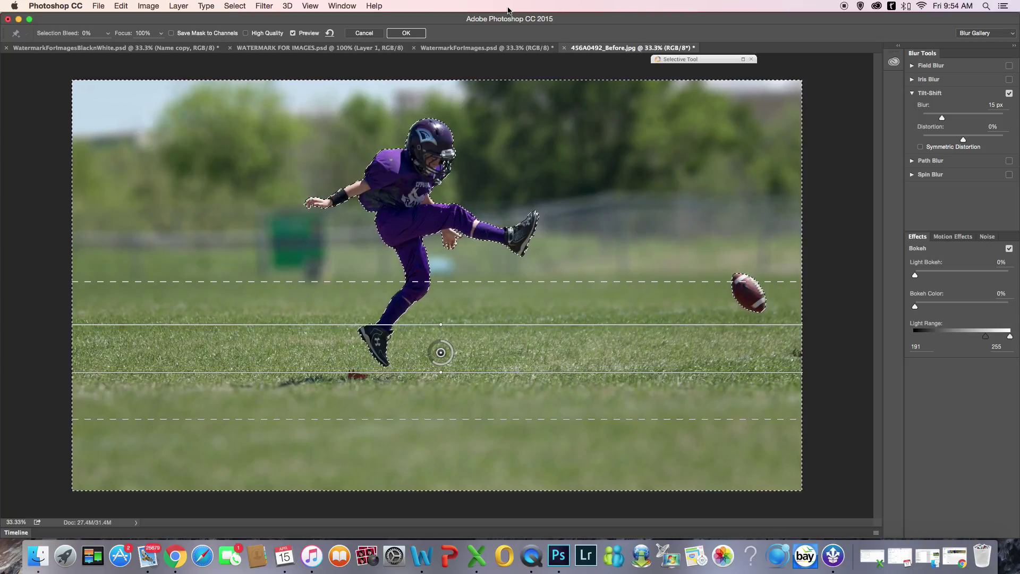
{"action": "left_click", "coordinate": [417, 34]}
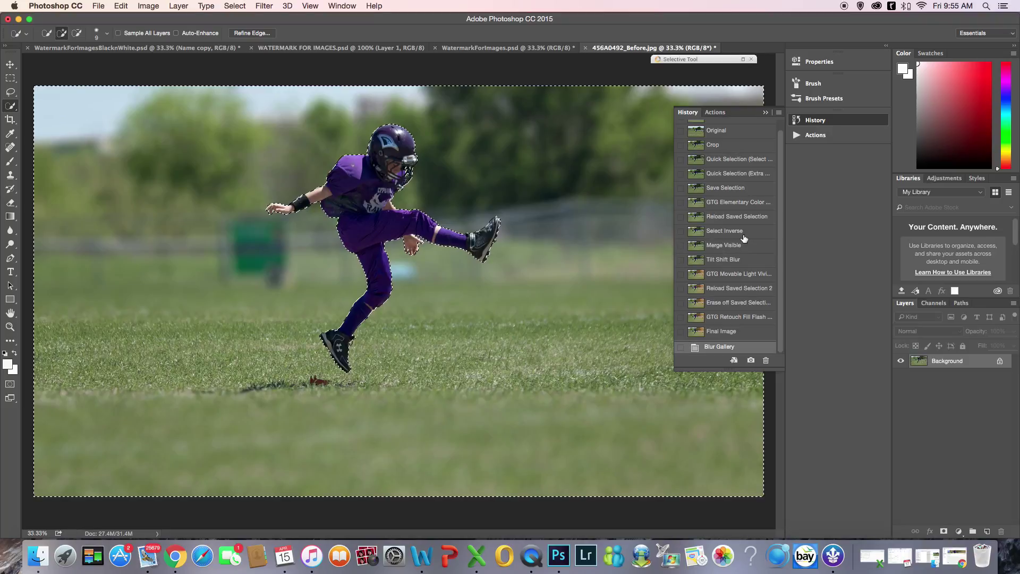
Restore the Tilt Shift Blur snapshot and play the VIVID: Pumpkin action up to its gradient fill settings
{"action": "left_click", "coordinate": [740, 265]}
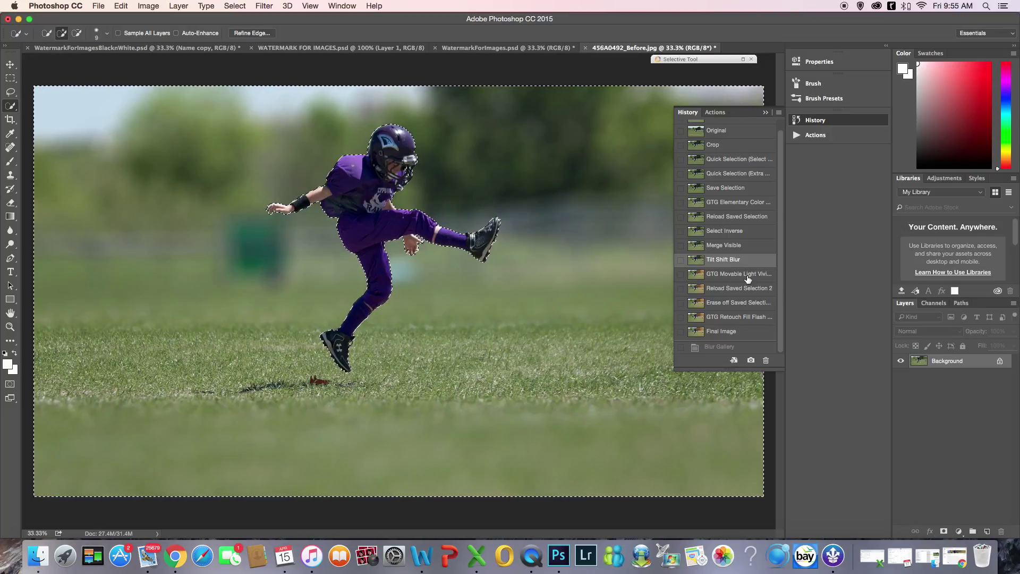
{"action": "left_click", "coordinate": [723, 114]}
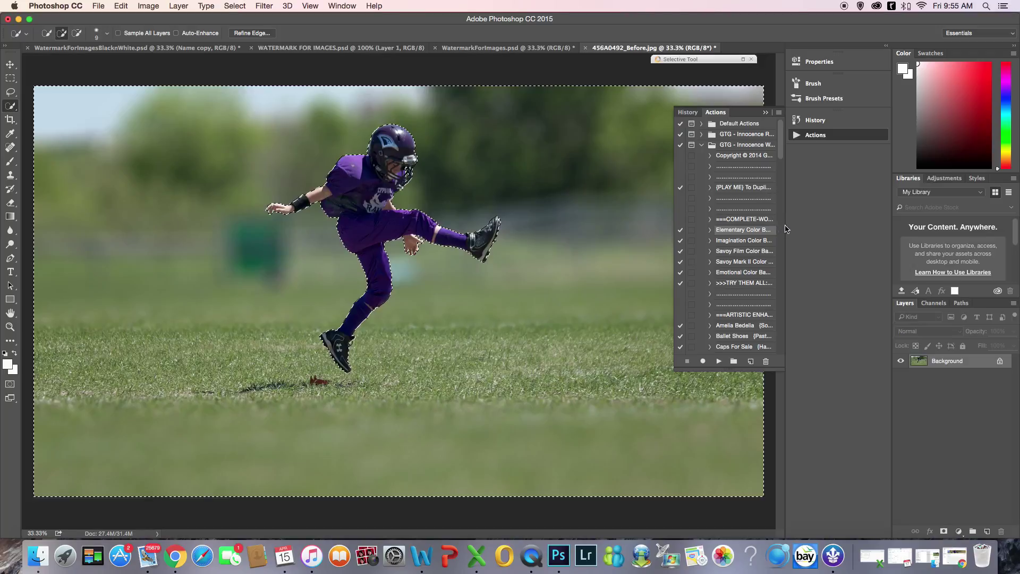
{"action": "left_click_drag", "start_coordinate": [785, 150], "coordinate": [791, 262]}
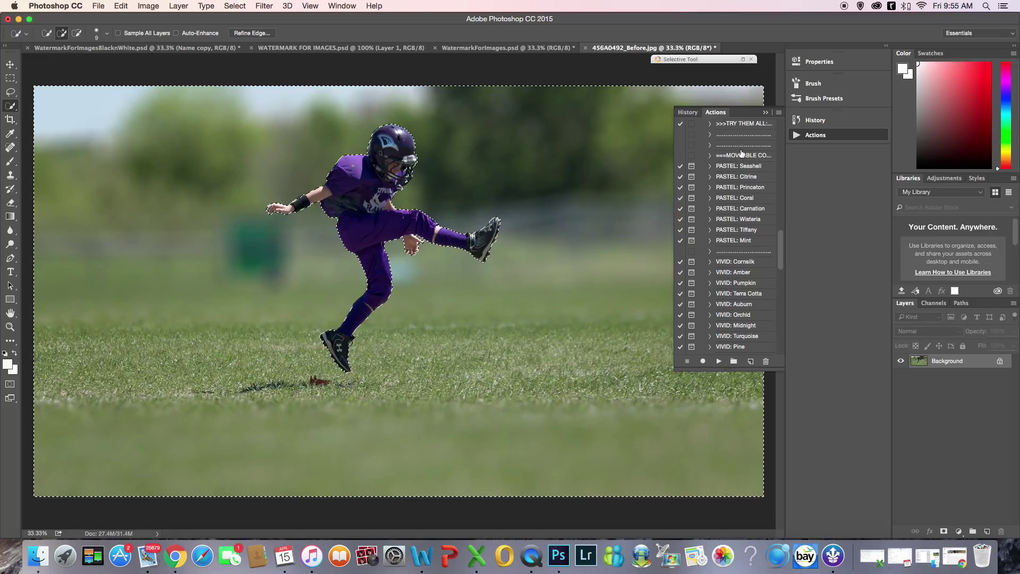
{"action": "left_click", "coordinate": [746, 283]}
{"action": "left_click", "coordinate": [718, 361]}
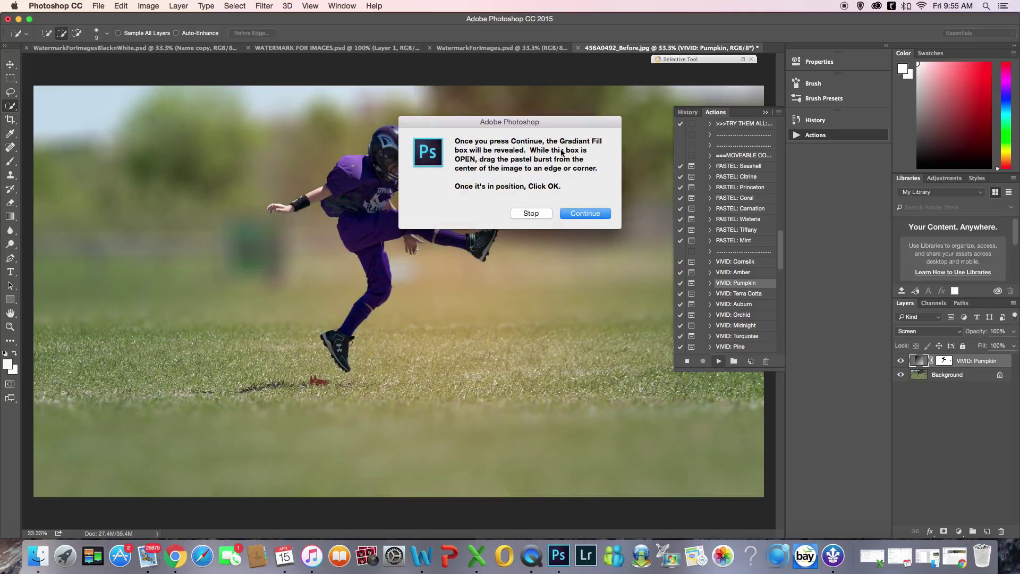
{"action": "left_click", "coordinate": [594, 211]}
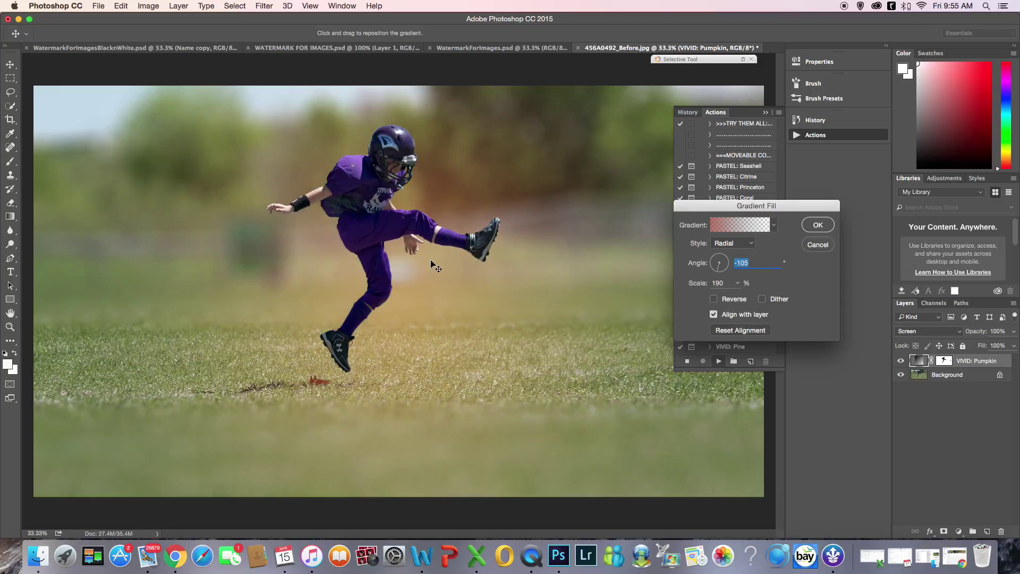
Reposition the pumpkin light burst to the photo's upper-right corner and set the gradient scale to 250%
{"action": "left_click_drag", "start_coordinate": [387, 270], "coordinate": [682, 130]}
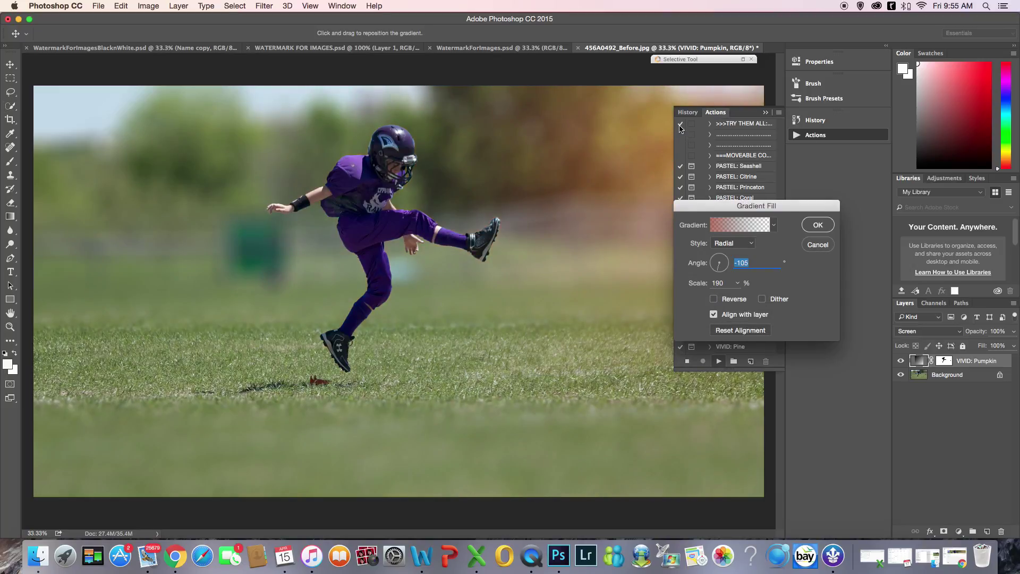
{"action": "double_click", "coordinate": [724, 284]}
{"action": "type", "text": "250"}
{"action": "key", "text": "Return"}
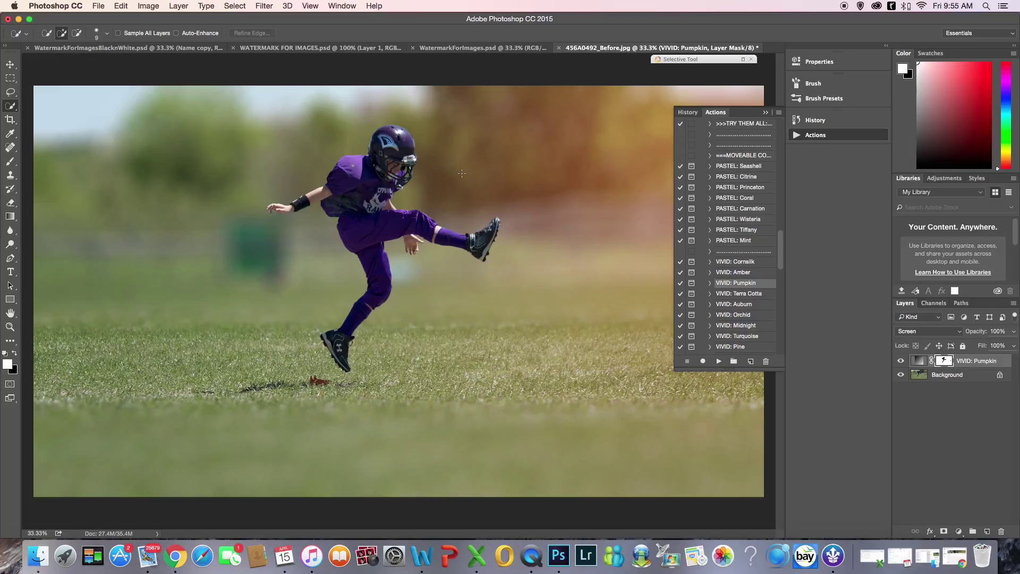
Restore the GTG Movable Light Vivid snapshot, followed by the Reload Saved Selection 2 snapshot
{"action": "left_click", "coordinate": [693, 114]}
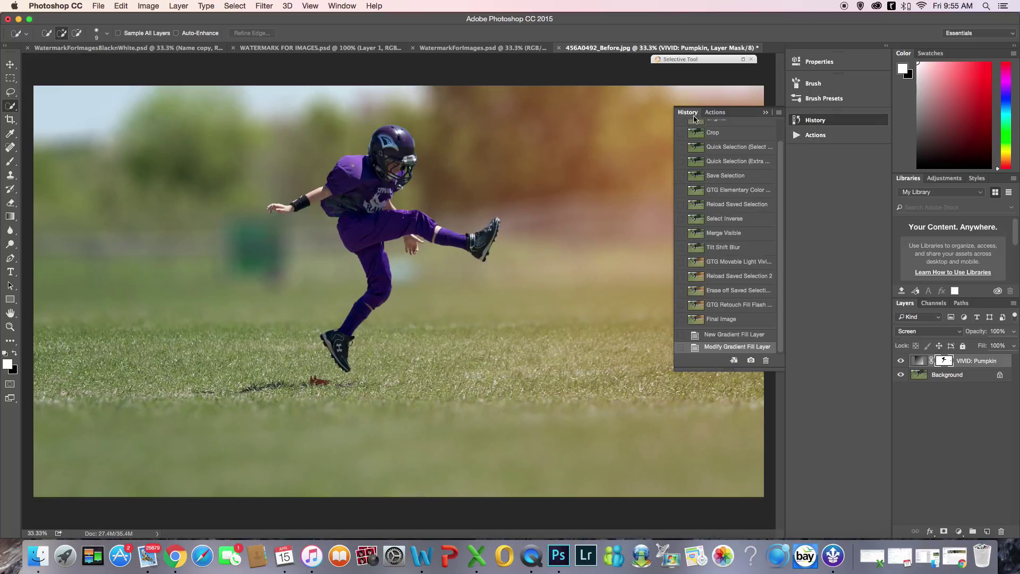
{"action": "left_click", "coordinate": [741, 266]}
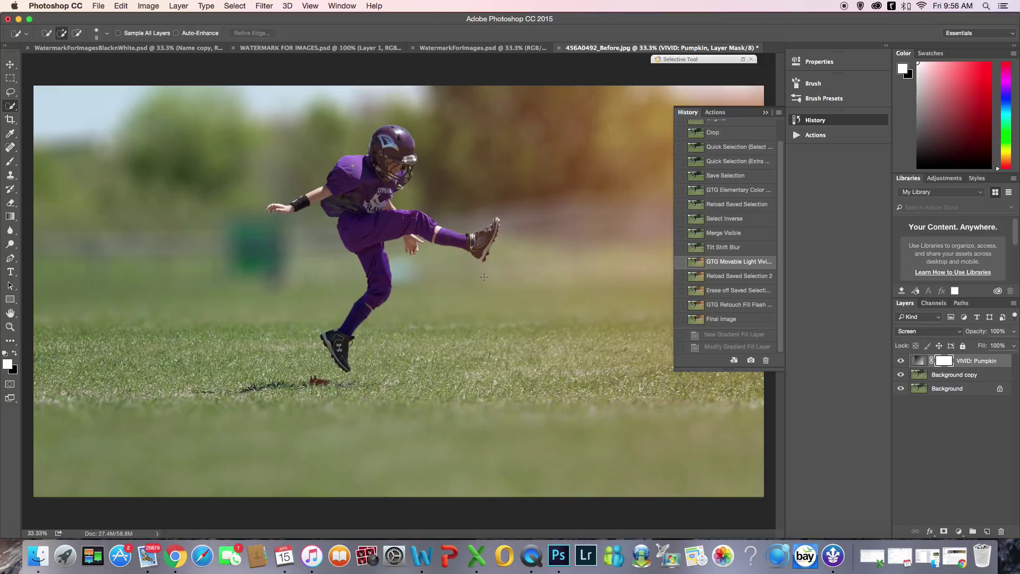
{"action": "left_click", "coordinate": [751, 282]}
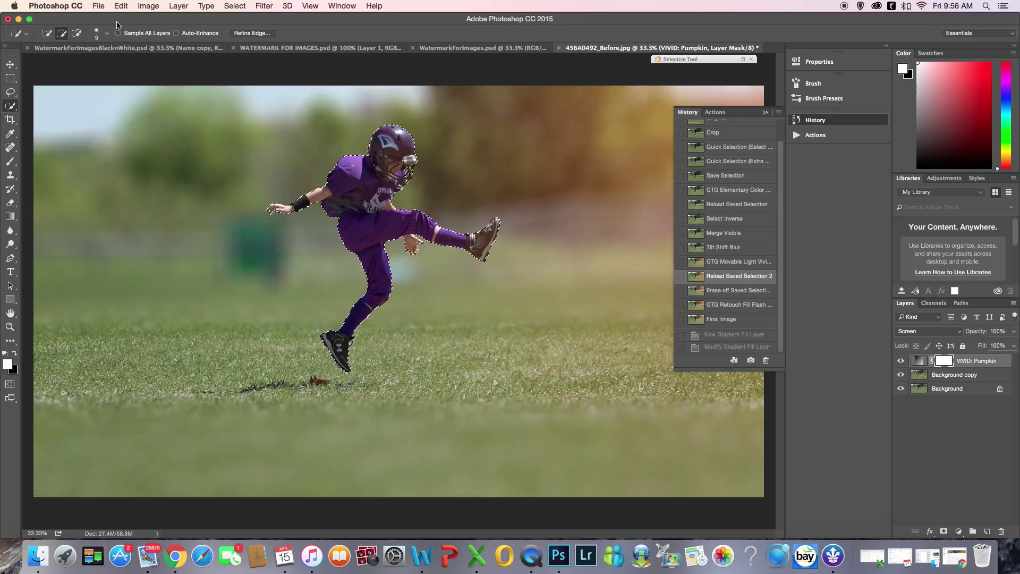
Erase the VIVID: Pumpkin mask over the selected player and football, and fade the erasure to 65% opacity
{"action": "left_click", "coordinate": [11, 327]}
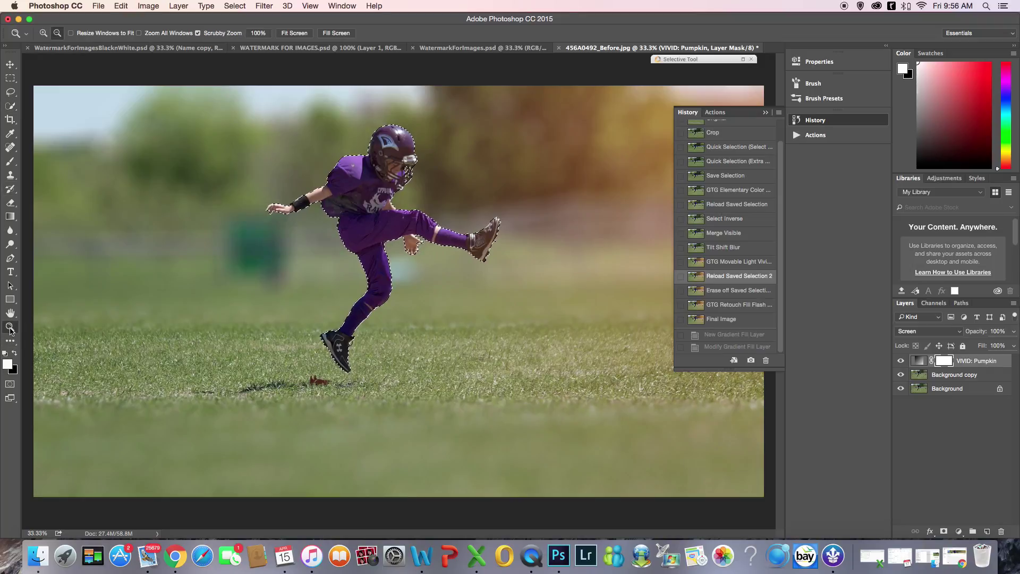
{"action": "left_click", "coordinate": [396, 345], "text": "alt"}
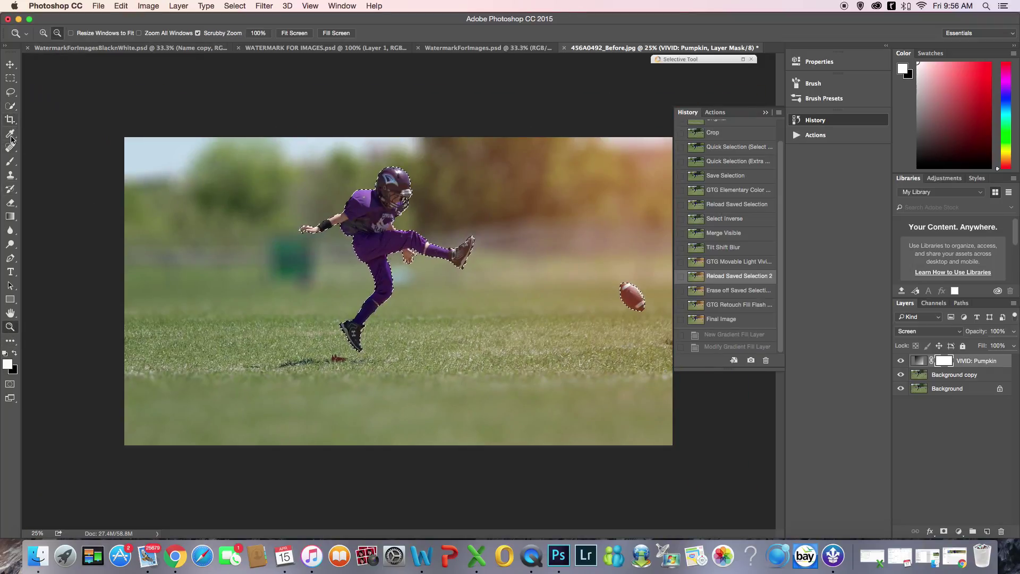
{"action": "left_click", "coordinate": [10, 203]}
{"action": "mouse_move", "coordinate": [424, 226]}
{"action": "left_mouse_down"}
{"action": "mouse_move", "coordinate": [385, 273]}
{"action": "mouse_move", "coordinate": [727, 249]}
{"action": "mouse_move", "coordinate": [462, 239]}
{"action": "mouse_move", "coordinate": [666, 291]}
{"action": "left_mouse_up"}
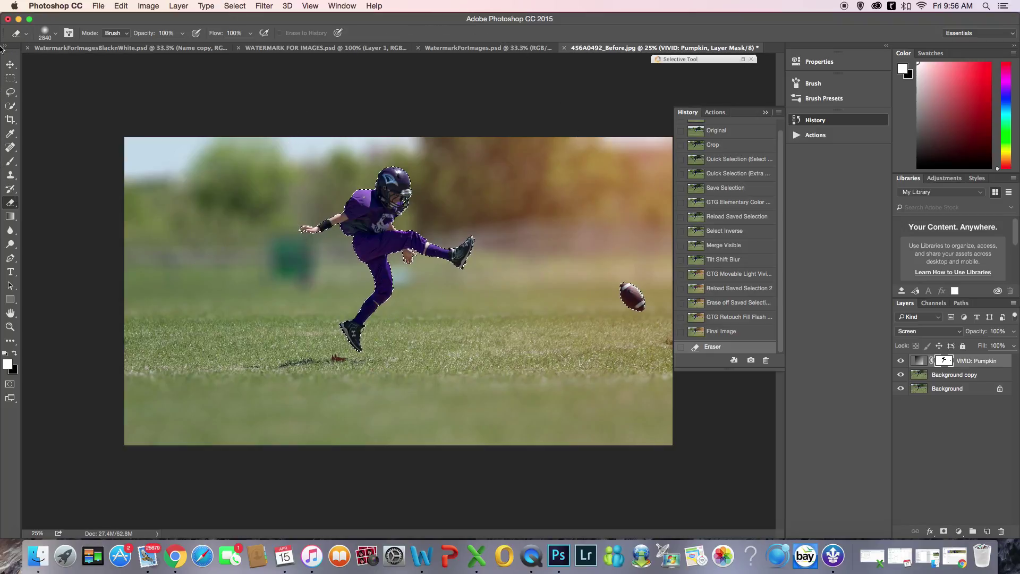
{"action": "left_click", "coordinate": [121, 5]}
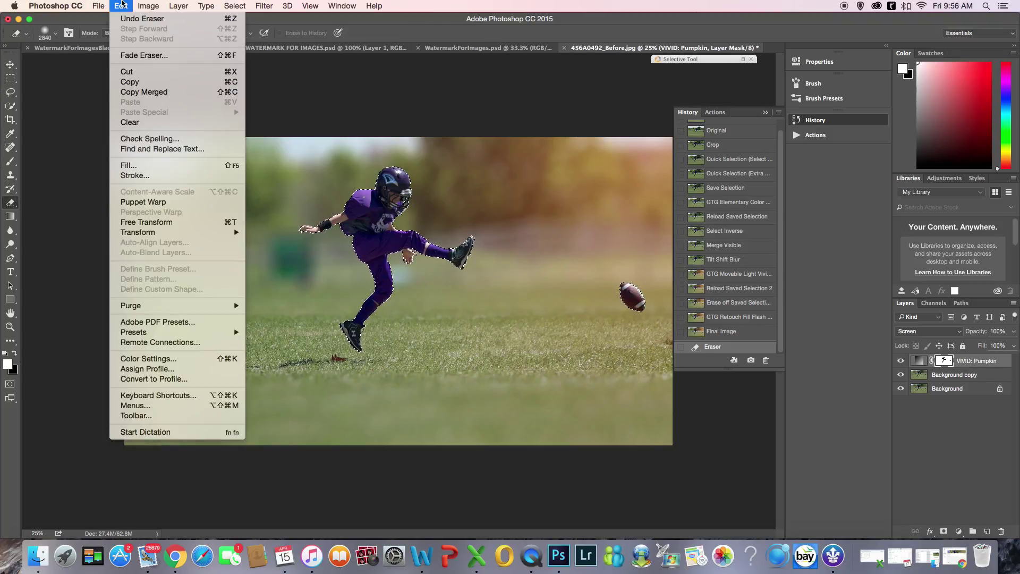
{"action": "left_click", "coordinate": [137, 55]}
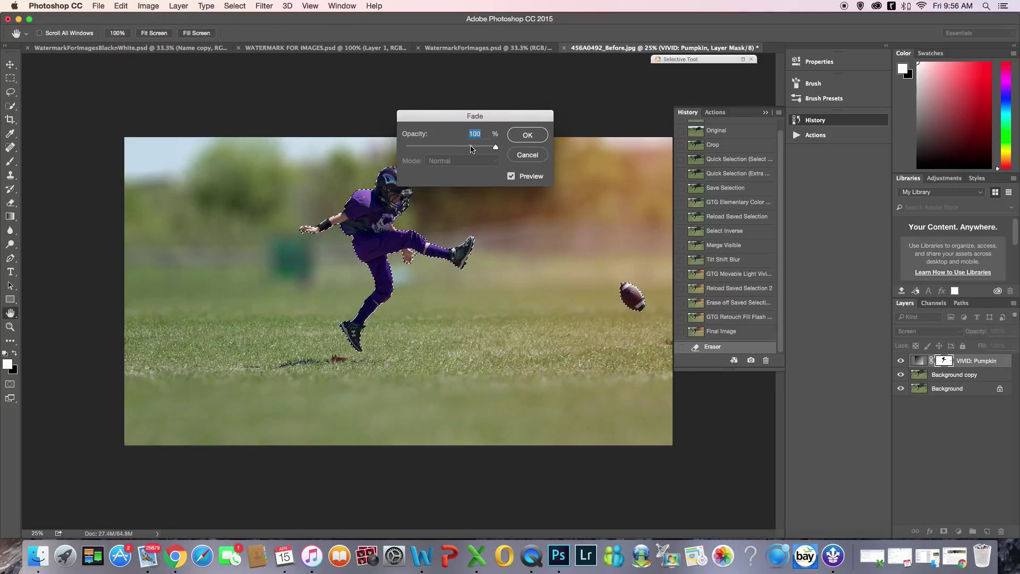
{"action": "type", "text": "65"}
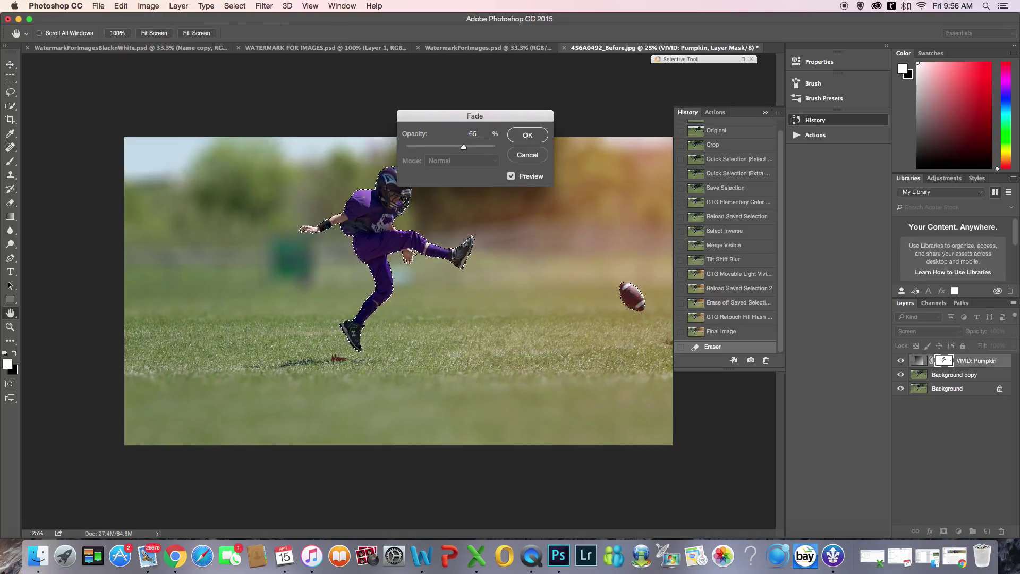
{"action": "key", "text": "Return"}
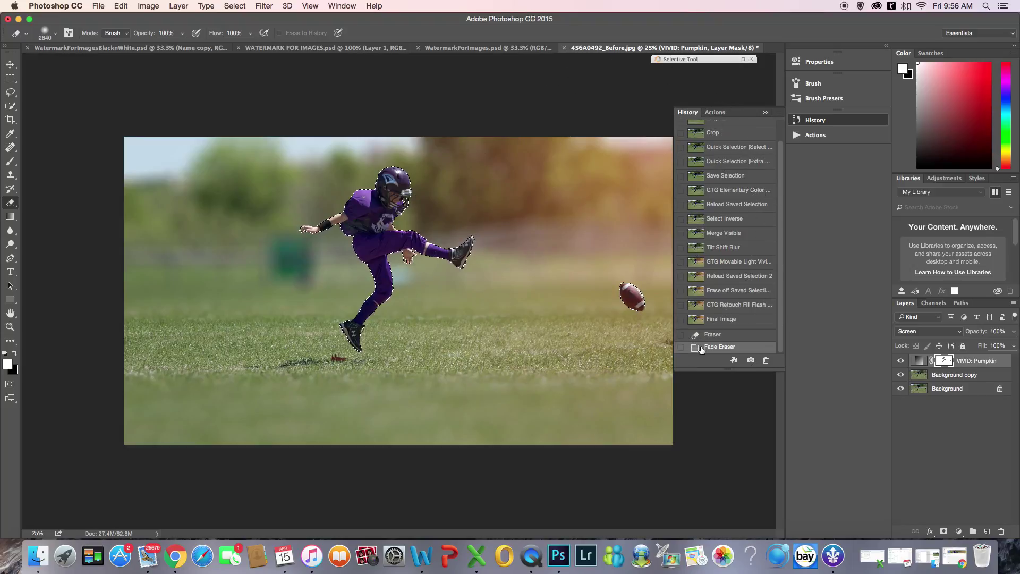
Restore the Erase off Saved Selection snapshot, deselect the player and football, and switch to the Move tool
{"action": "left_click", "coordinate": [747, 290]}
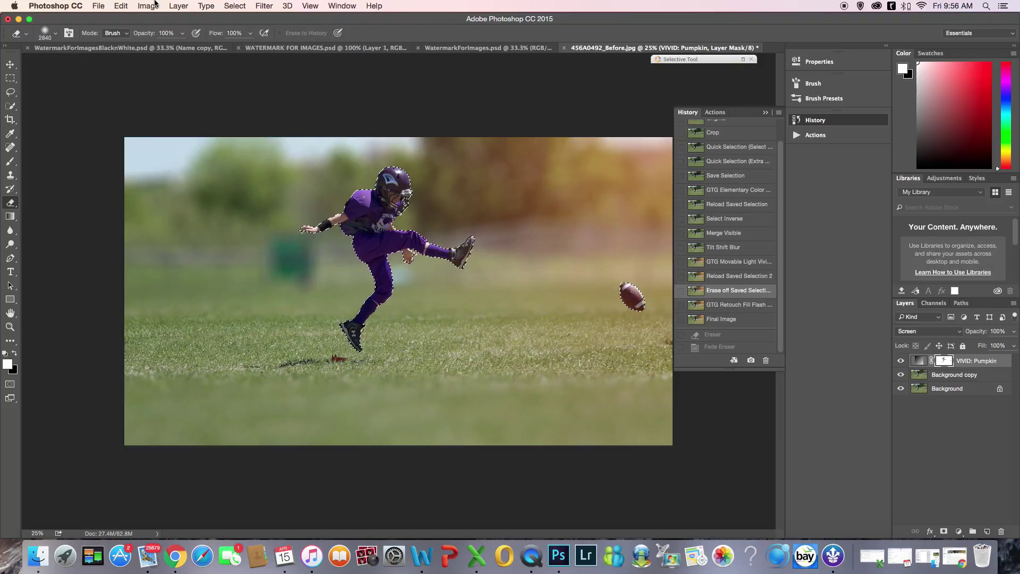
{"action": "left_click", "coordinate": [179, 6]}
{"action": "mouse_move", "coordinate": [235, 7]}
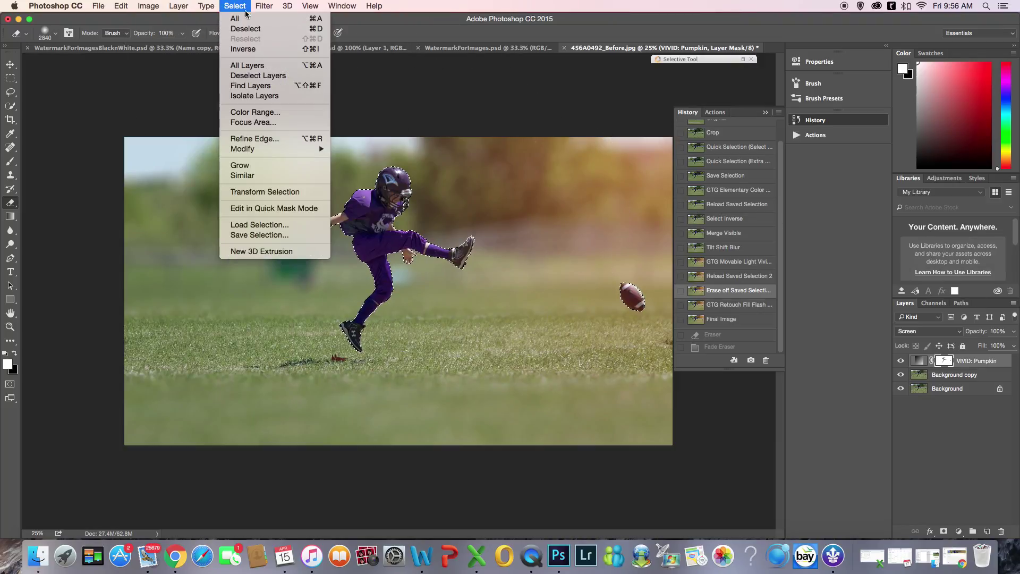
{"action": "left_click", "coordinate": [253, 30]}
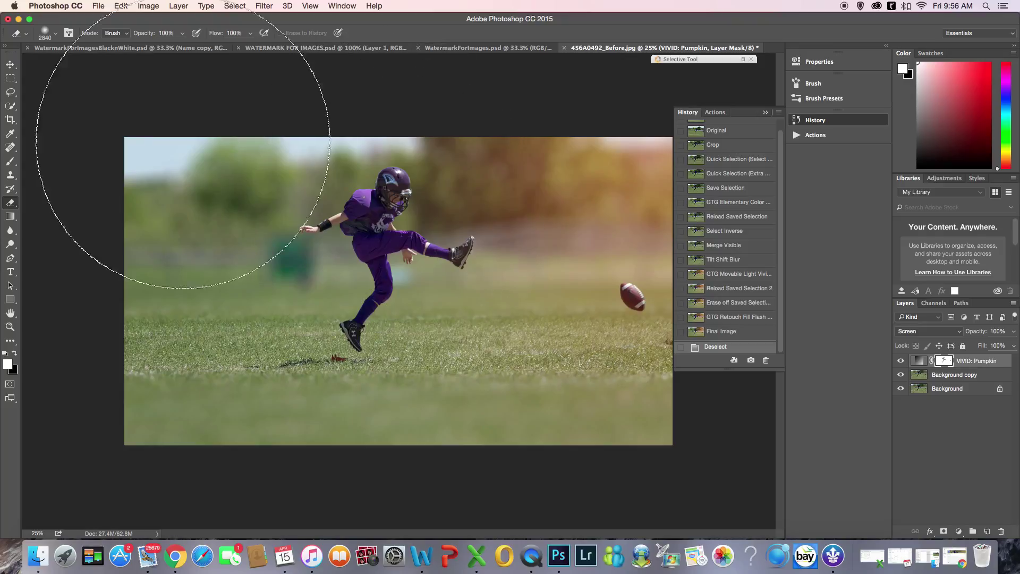
{"action": "left_click", "coordinate": [10, 64]}
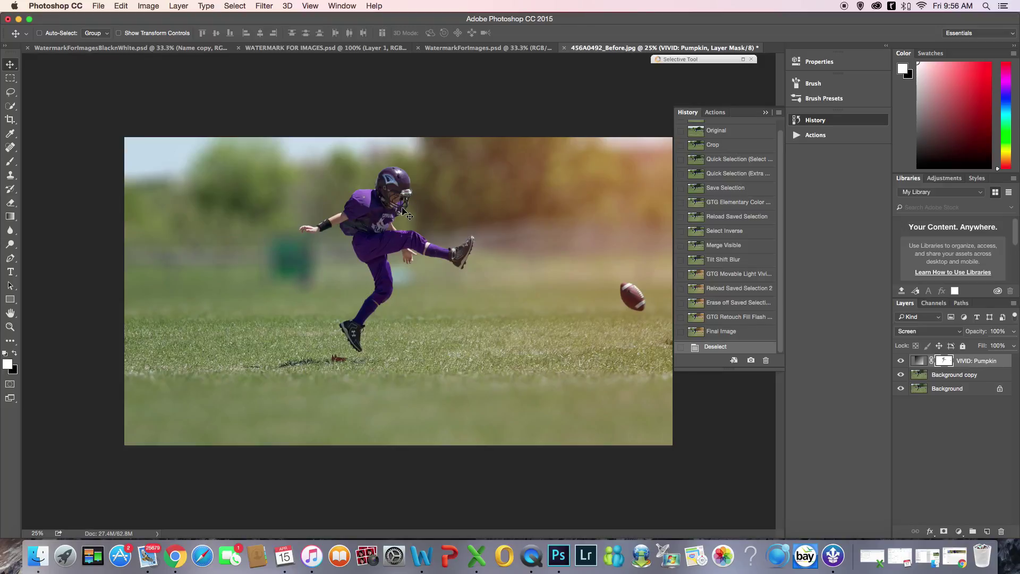
Play the RETOUCH: Fill Flash action to add its black-masked group above the VIVID: Pumpkin layer
{"action": "left_click", "coordinate": [715, 113]}
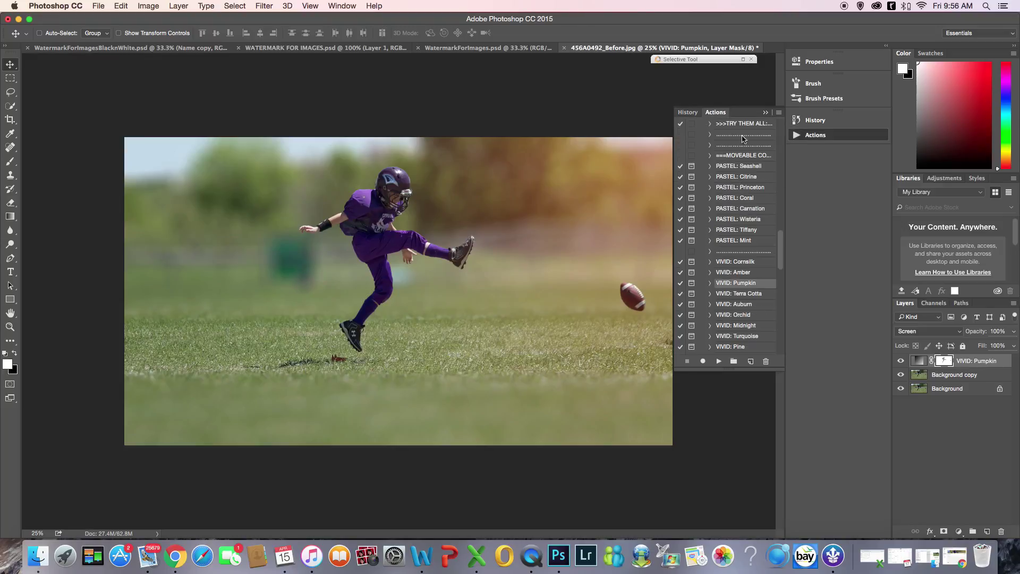
{"action": "left_click_drag", "start_coordinate": [783, 245], "coordinate": [787, 300]}
{"action": "left_click", "coordinate": [760, 284]}
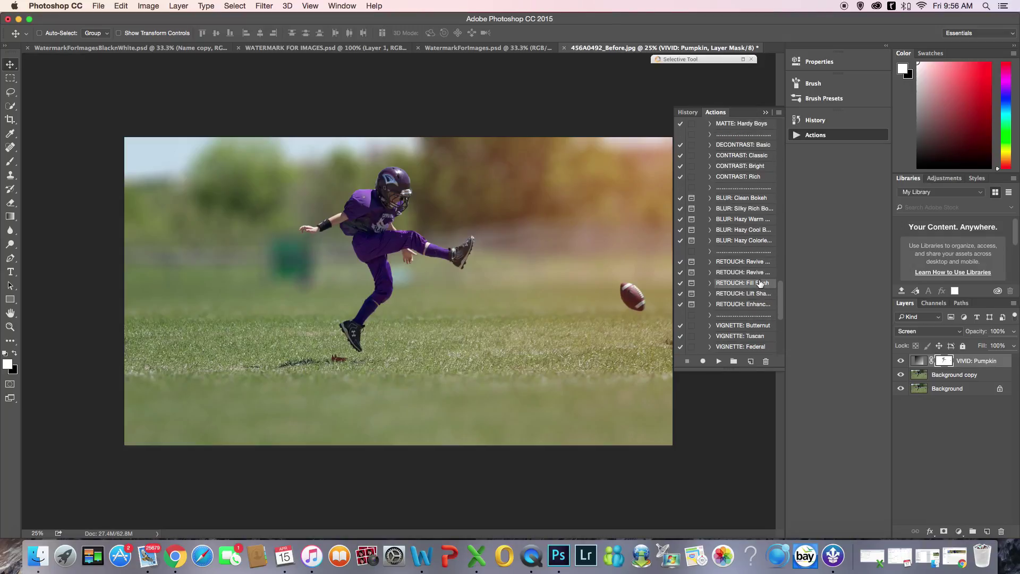
{"action": "left_click", "coordinate": [719, 362]}
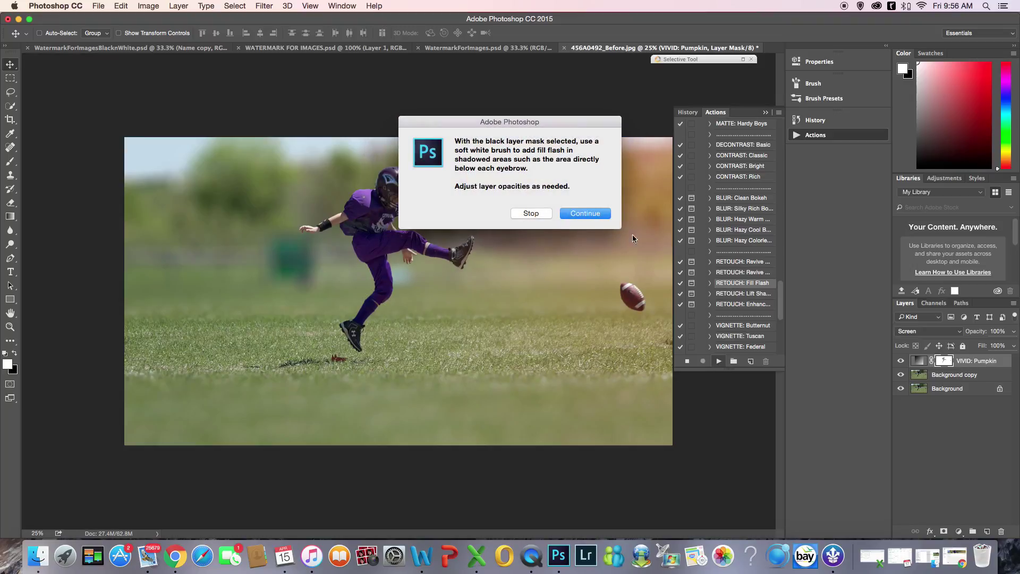
{"action": "left_click", "coordinate": [594, 215]}
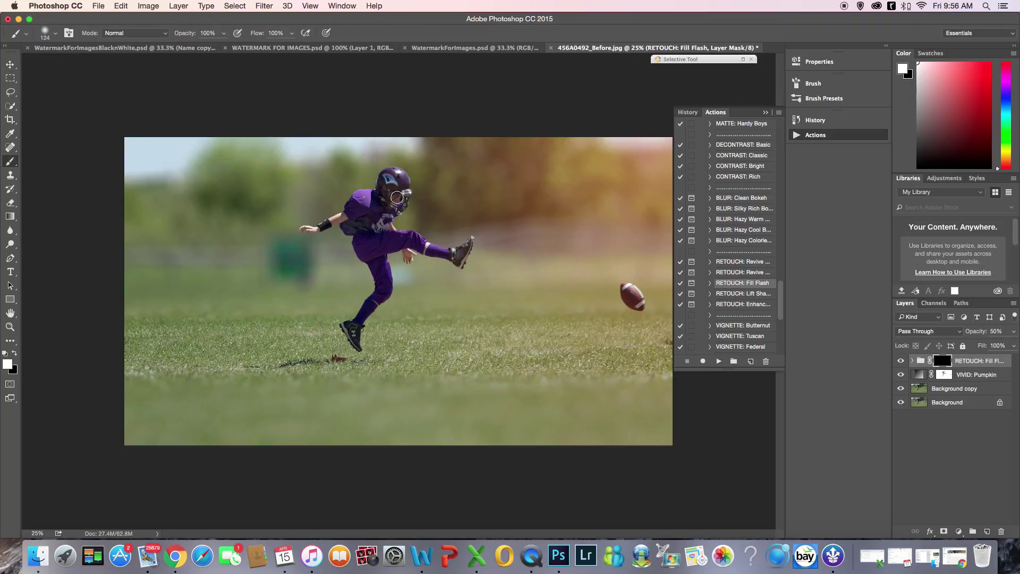
Paint white over the player's face on the RETOUCH: Fill Flash mask, and restore the Final Image snapshot
{"action": "left_click_drag", "start_coordinate": [395, 198], "coordinate": [399, 198]}
{"action": "left_click", "coordinate": [688, 113]}
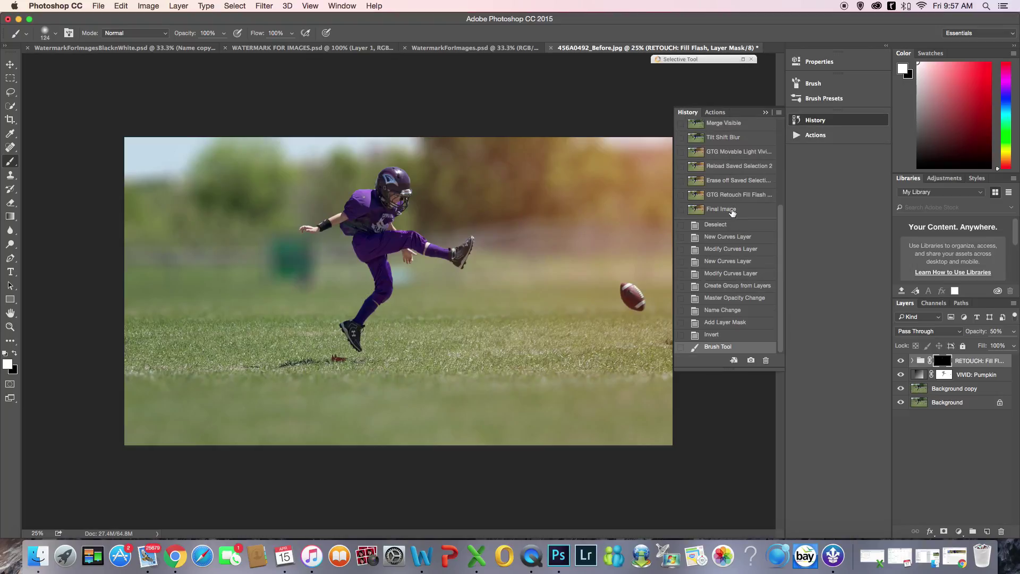
{"action": "left_click", "coordinate": [732, 210]}
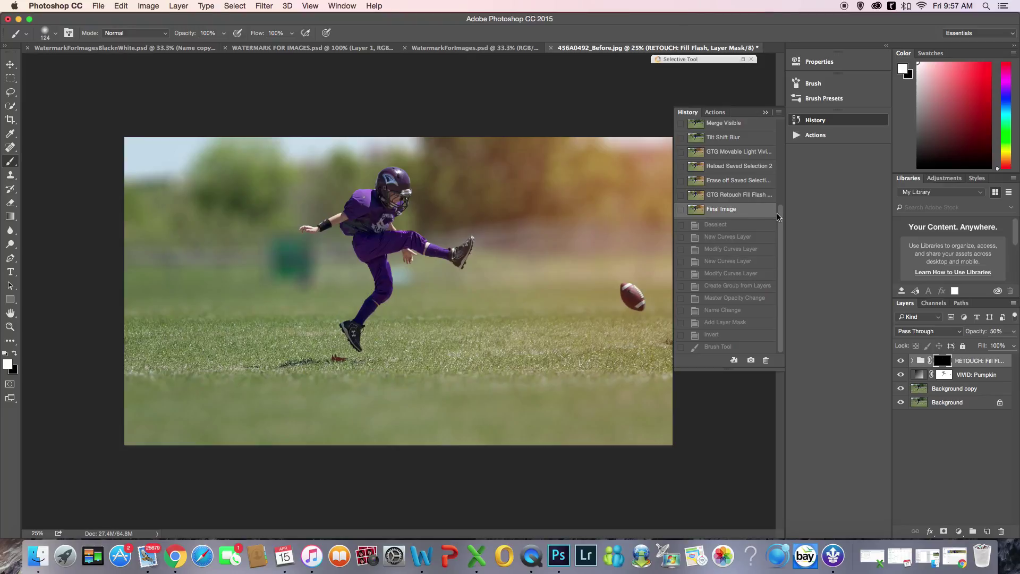
Restore the Original snapshot and view the whole uncropped photo at 12.5% zoom
{"action": "scroll", "coordinate": [781, 218], "scroll_direction": "up", "scroll_amount": 5}
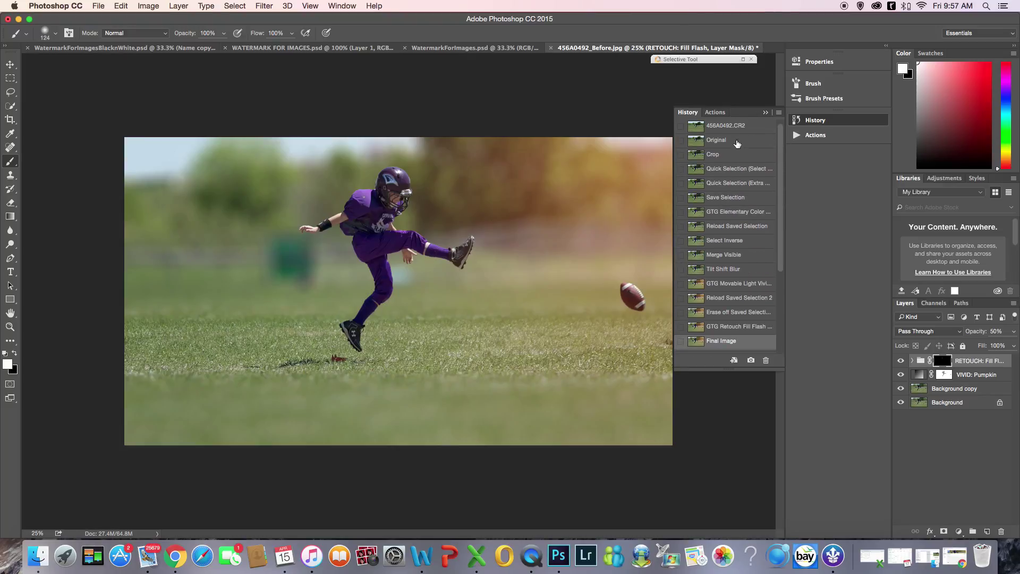
{"action": "left_click", "coordinate": [737, 141]}
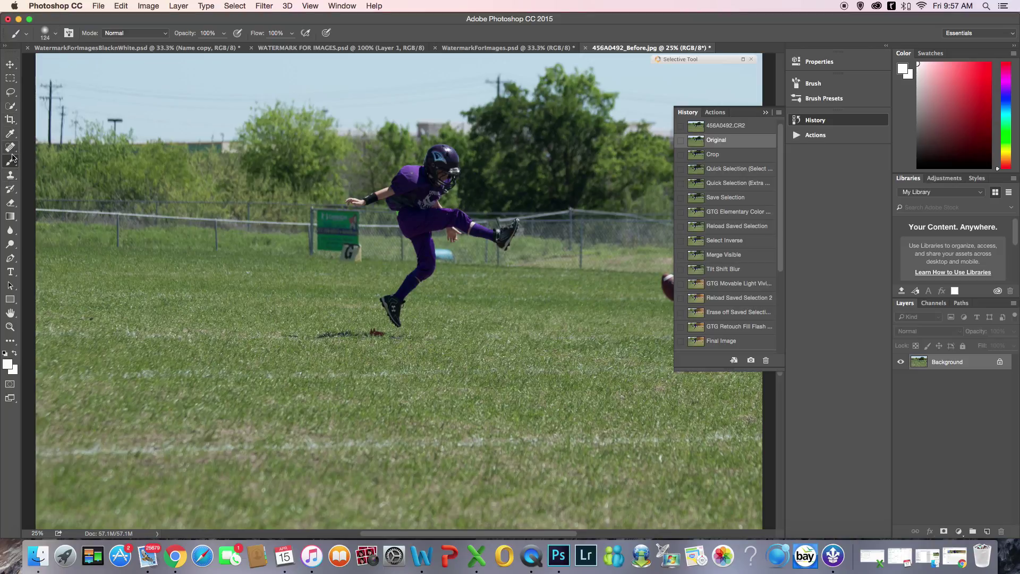
{"action": "left_click", "coordinate": [10, 327]}
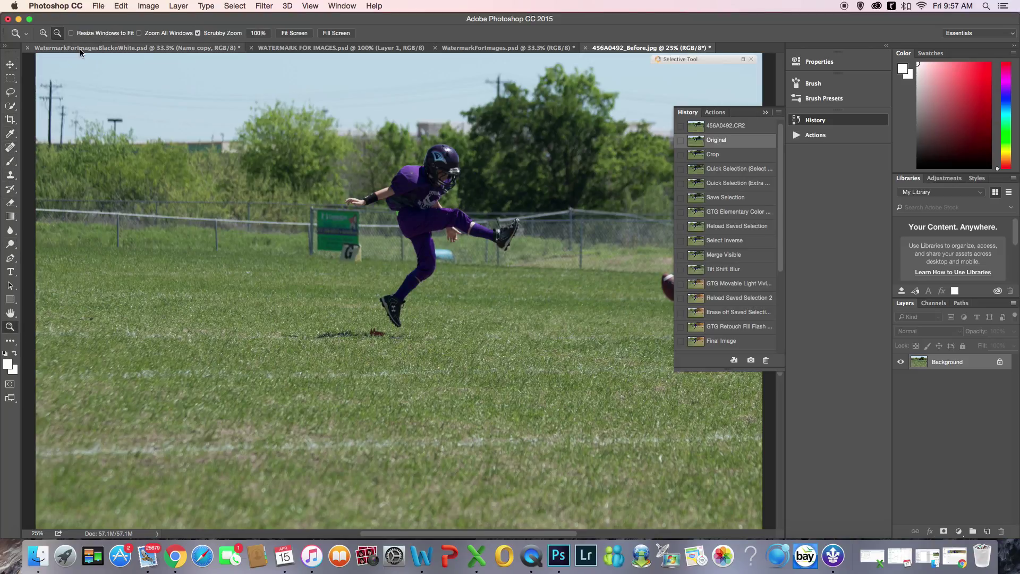
{"action": "left_click", "coordinate": [386, 228], "text": "alt"}
{"action": "left_click", "coordinate": [387, 228], "text": "alt"}
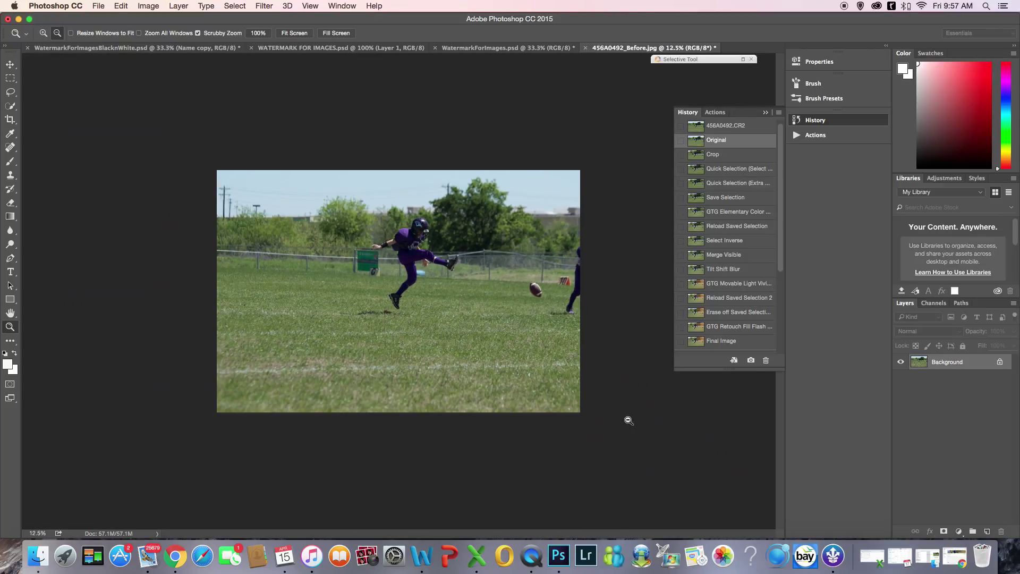
Compare the Final Image and Original snapshots, finishing on Final Image viewed at 25% zoom
{"action": "left_click", "coordinate": [755, 346]}
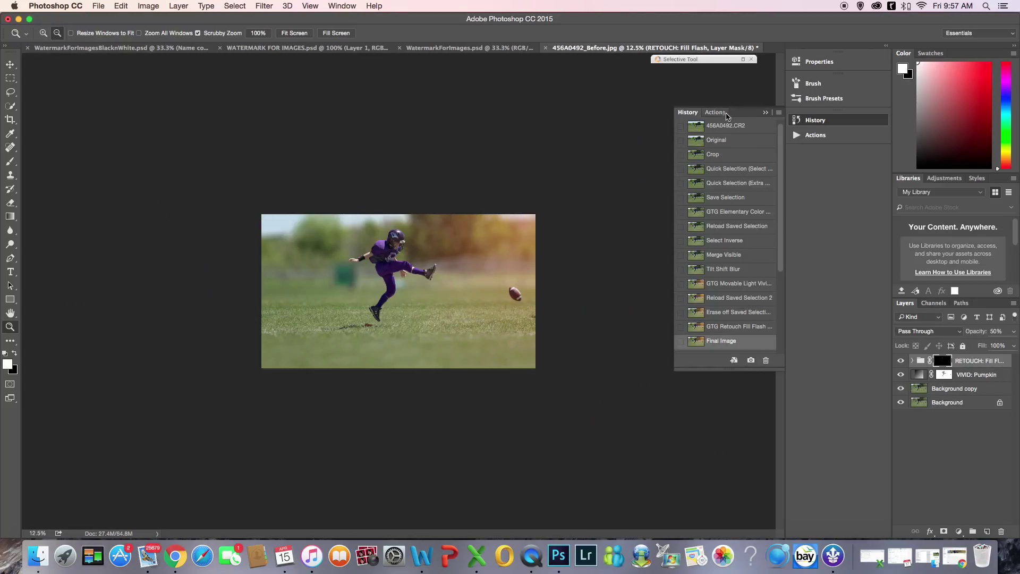
{"action": "left_click", "coordinate": [726, 140]}
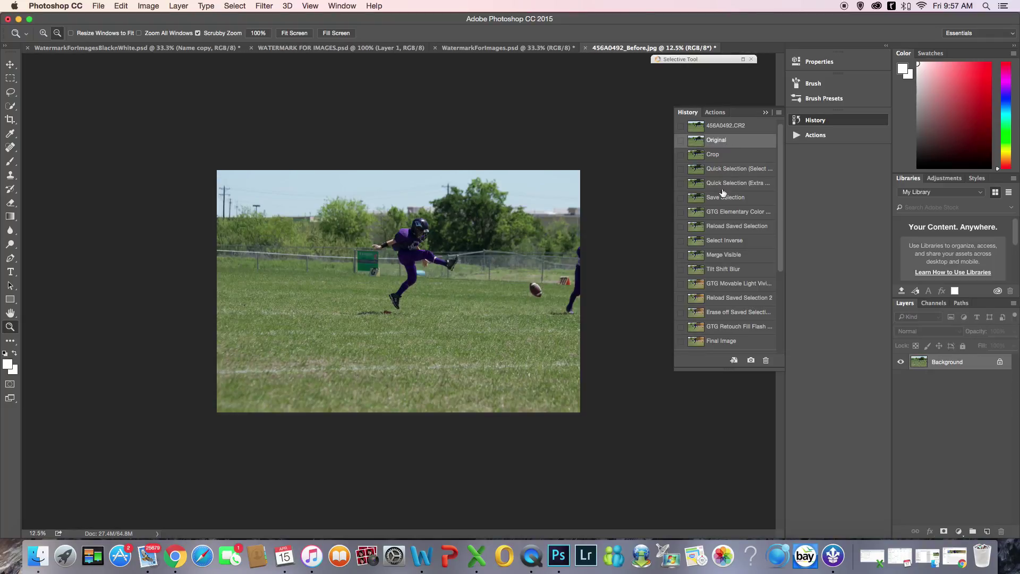
{"action": "left_click", "coordinate": [747, 346]}
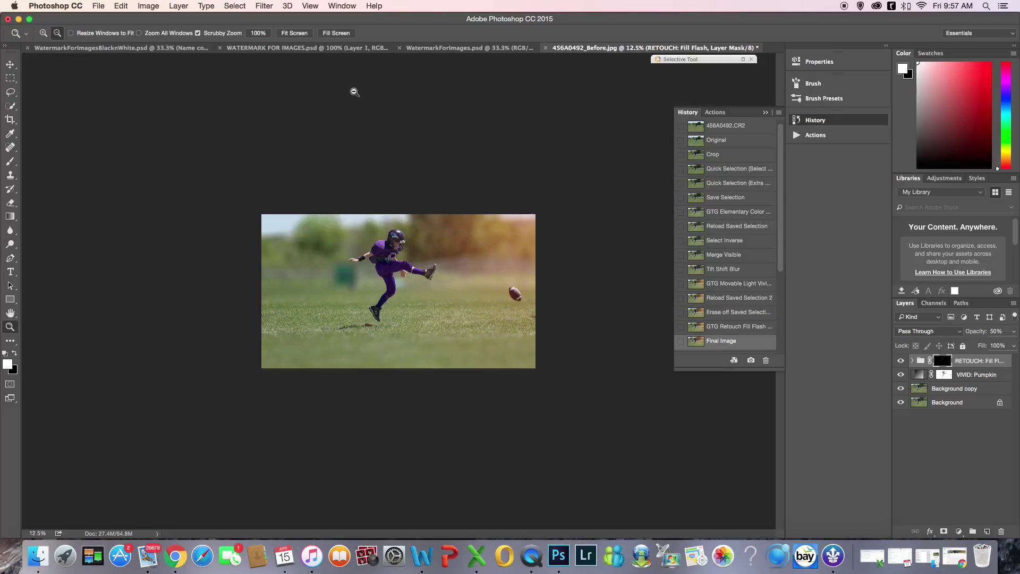
{"action": "left_click", "coordinate": [41, 33]}
{"action": "left_click", "coordinate": [457, 306]}
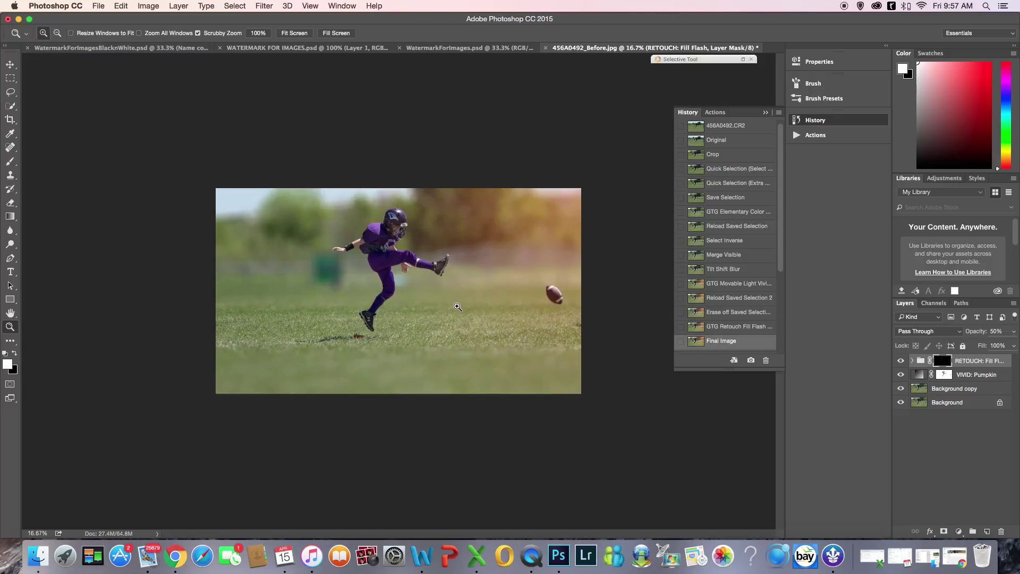
{"action": "left_click", "coordinate": [458, 304]}
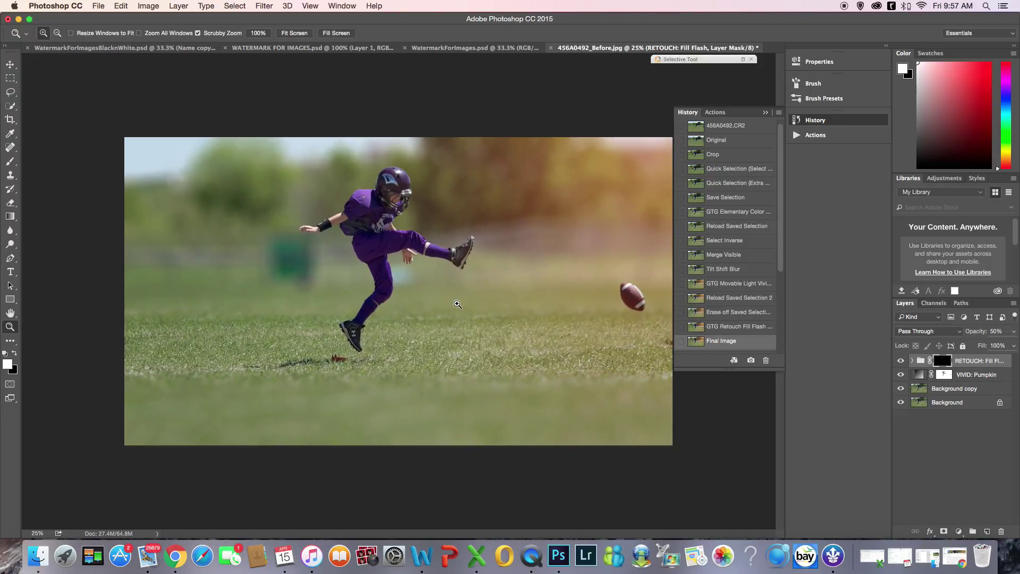